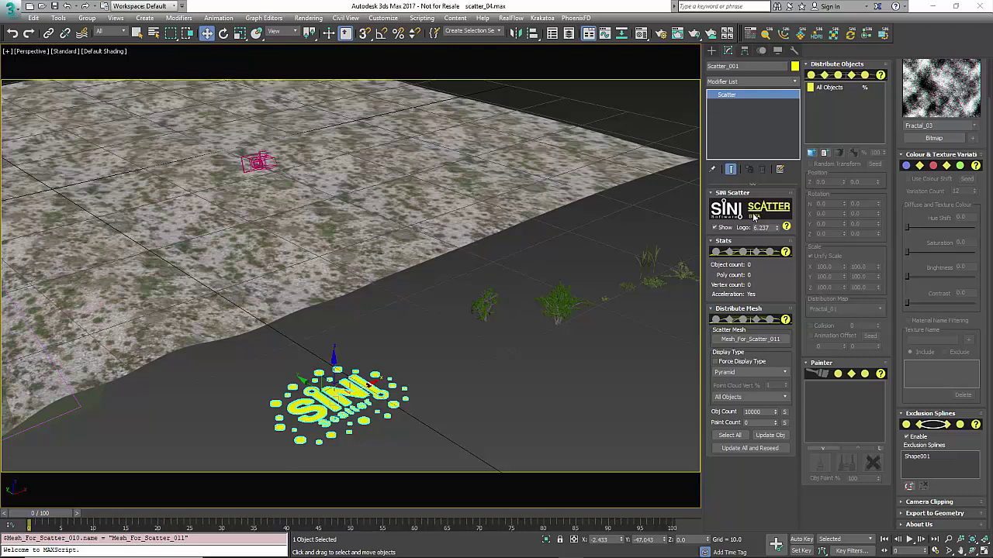
- Add the Grass and Clover plants from the scene to the scatter's distributed objects
left_click(757, 339)
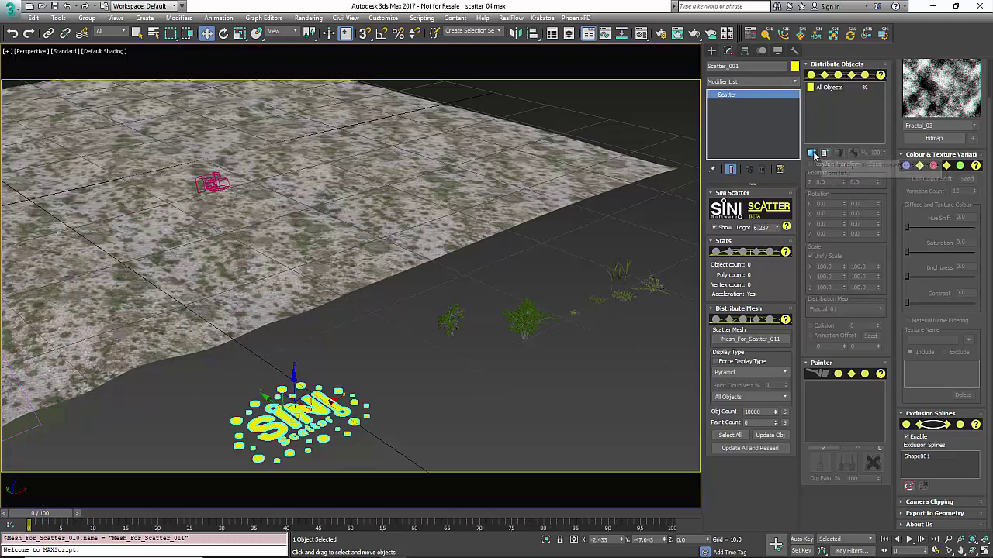
left_click(824, 153)
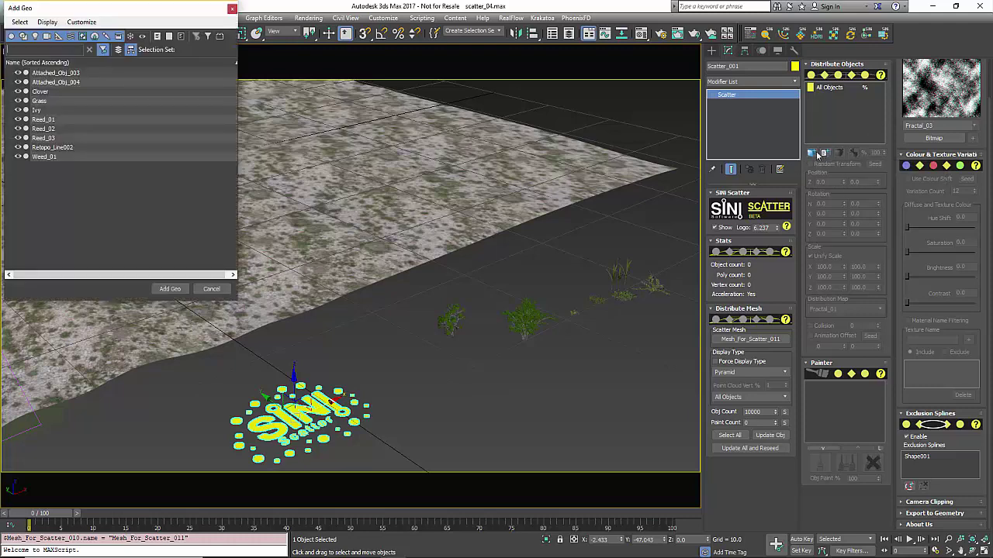
left_click(235, 8)
key("q")
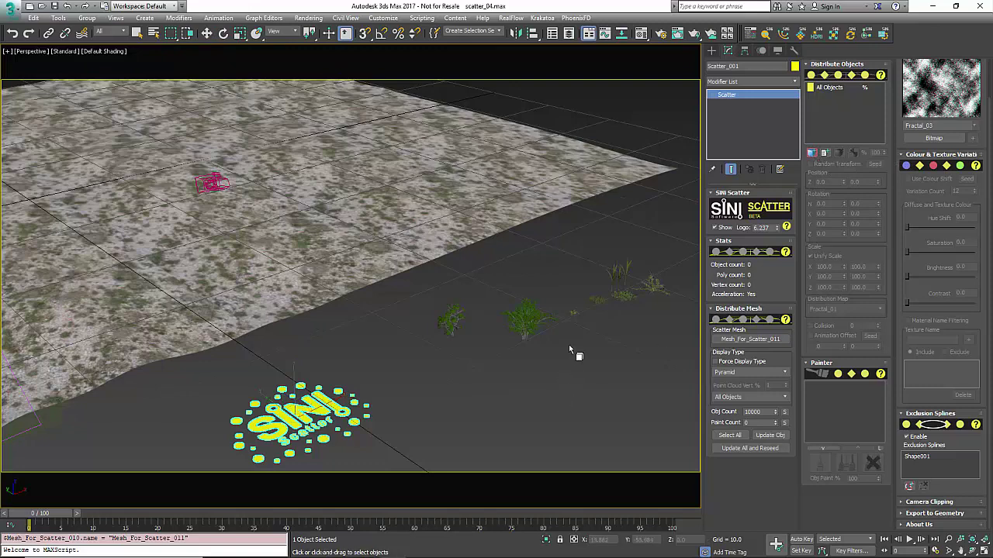
left_click(602, 303)
left_click(634, 305)
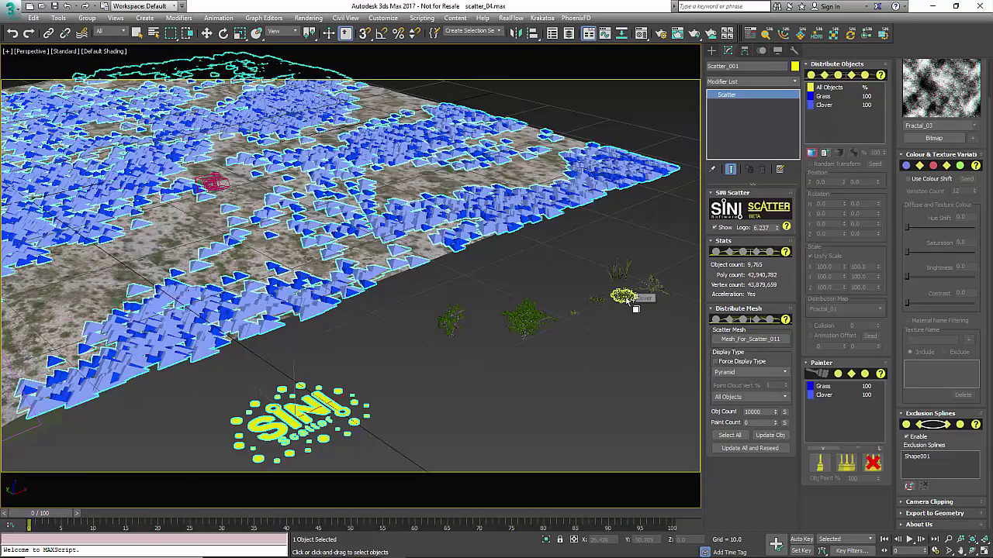
key("w")
middle_click_drag(397, 363, 440, 375)
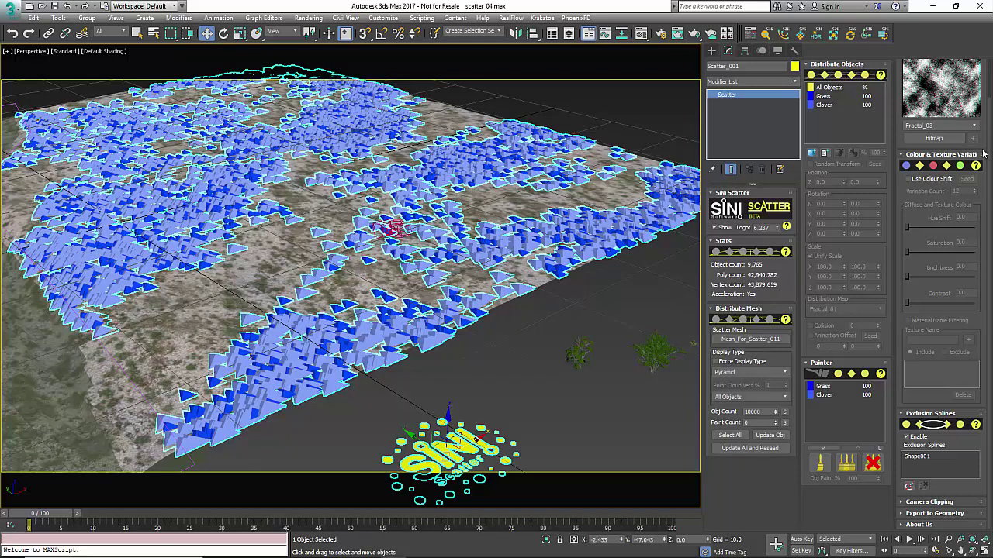
- Preview the Fractal_02 and Fractal_01 distribution maps, and return the map preview to Fractal_03
scroll(981, 141, "up", 2)
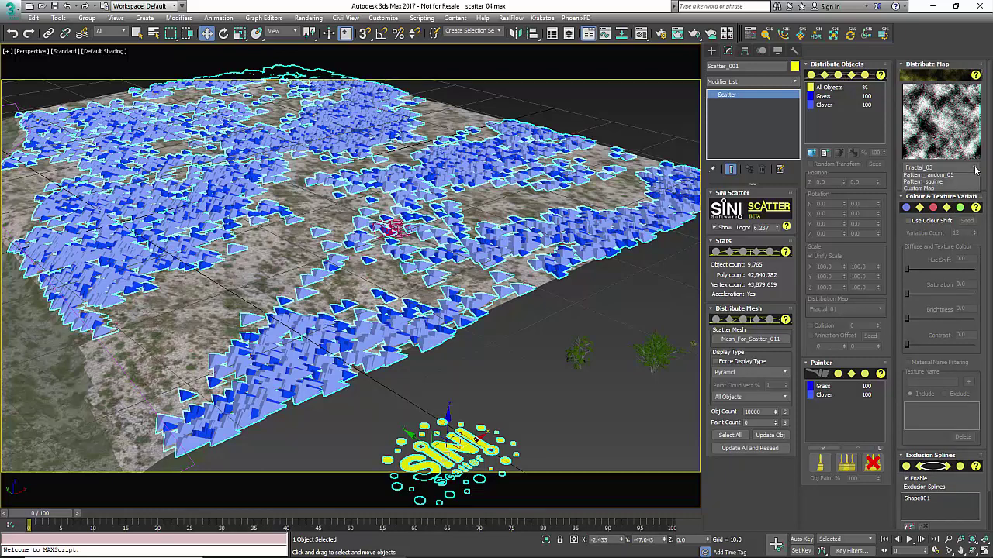
left_click(974, 167)
left_click(929, 184)
left_click(942, 167)
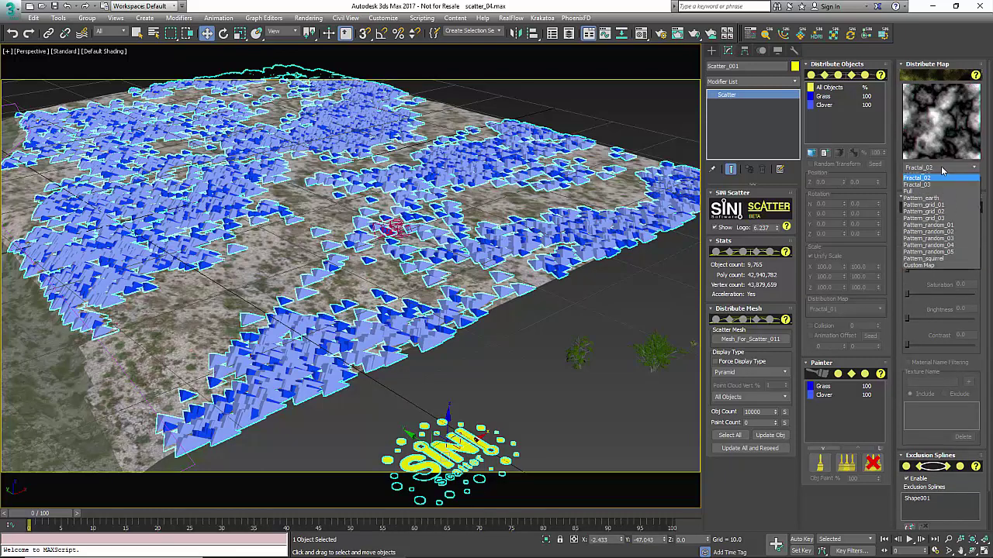
left_click(951, 176)
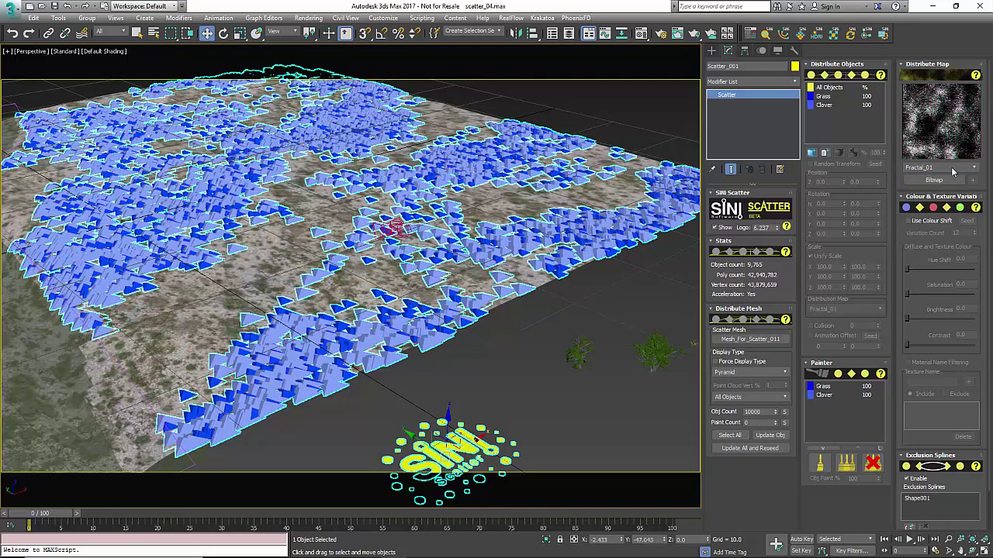
left_click(966, 167)
left_click(935, 192)
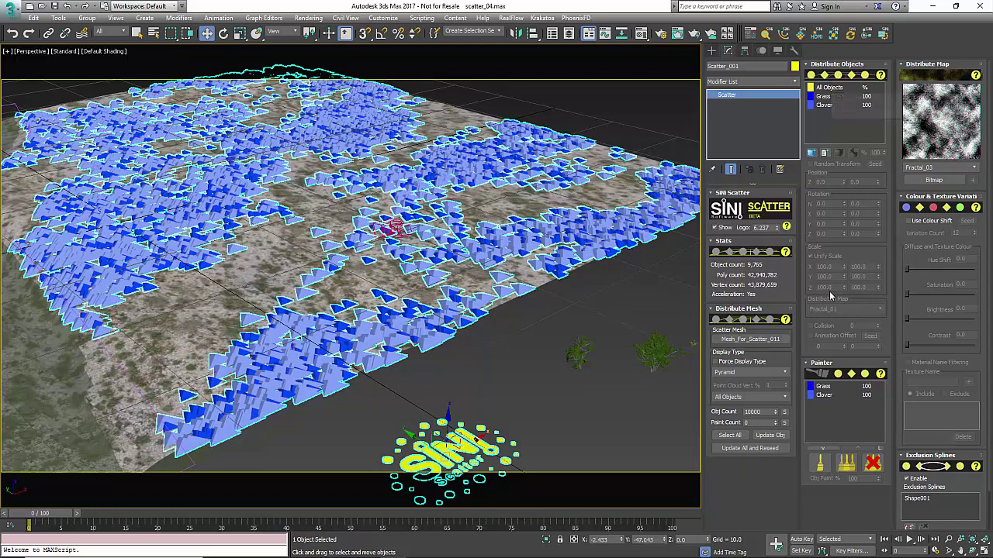
- Set the distribution map for All Objects to Full
left_click(833, 89)
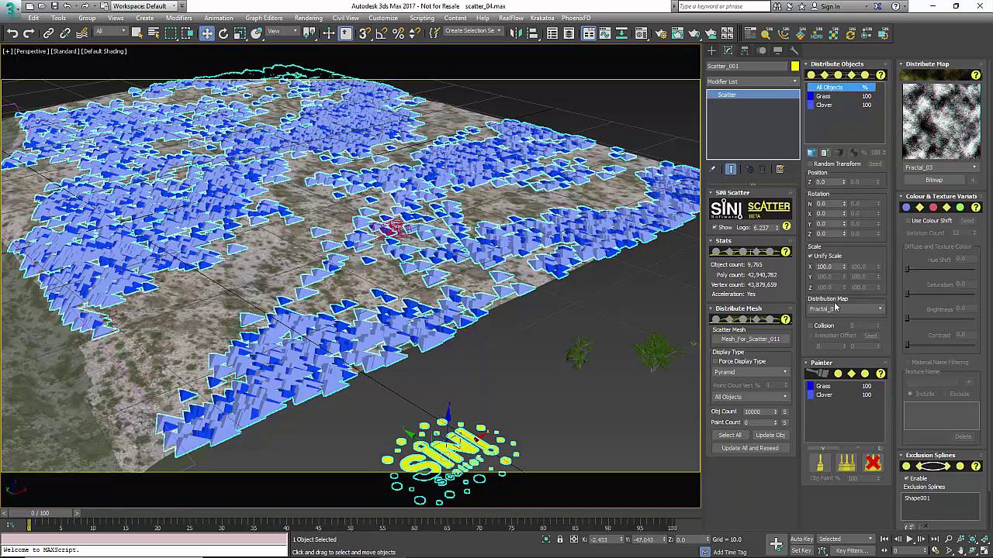
left_click(830, 97)
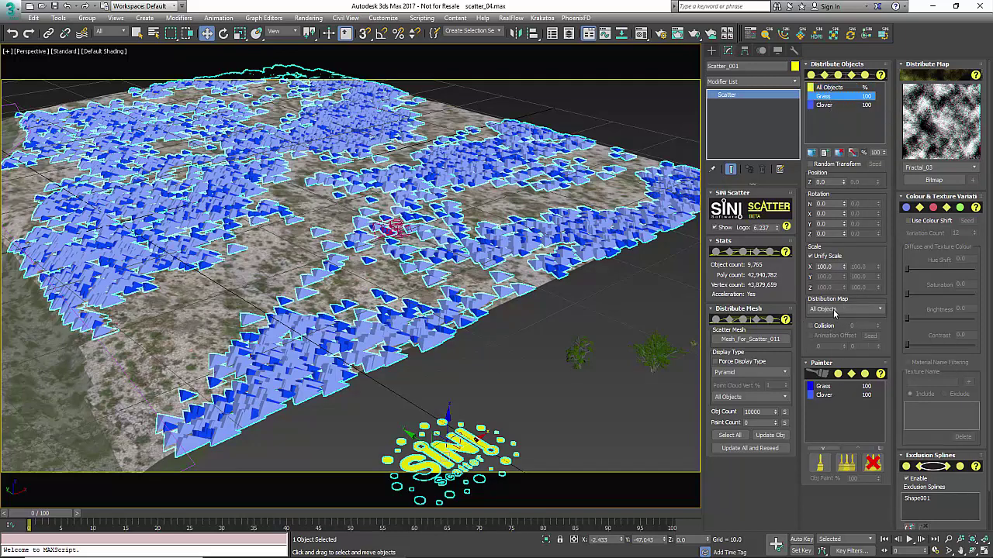
left_click(844, 90)
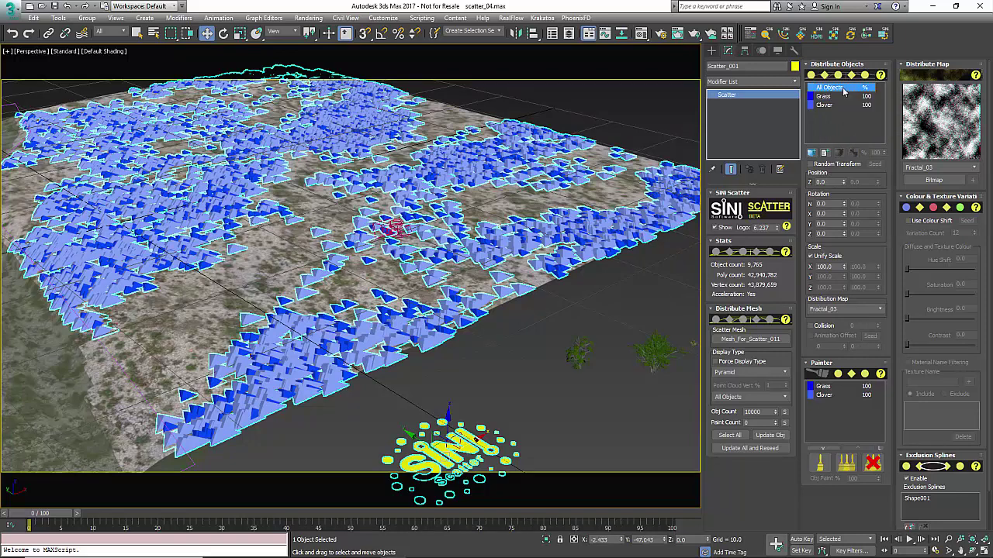
left_click(848, 310)
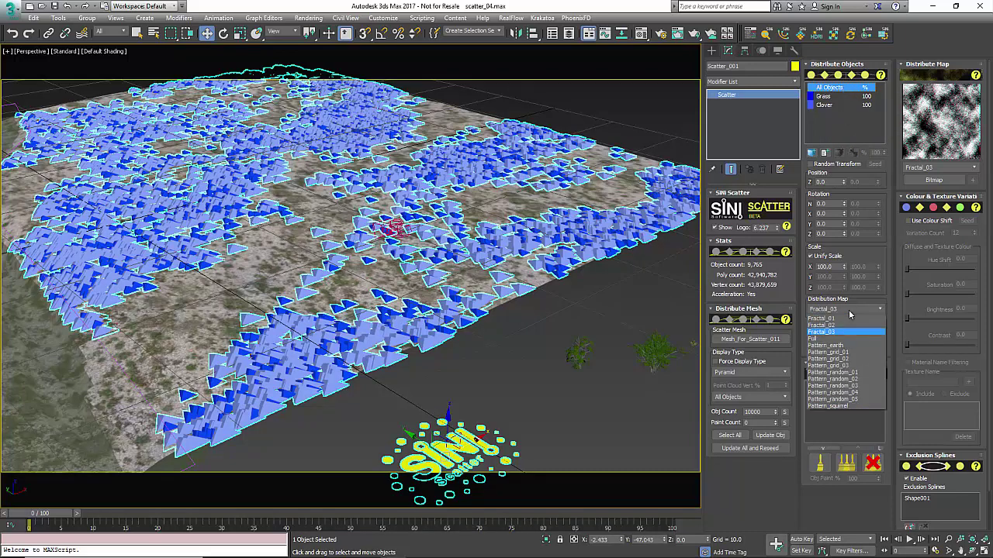
left_click(847, 339)
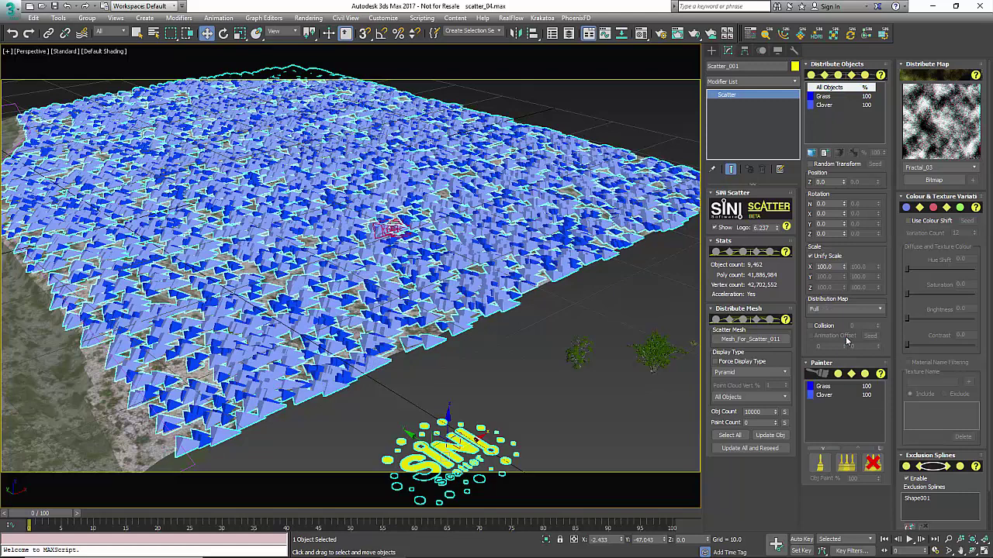
- Give the Clover object its own Fractal_03 distribution map
left_click(830, 104)
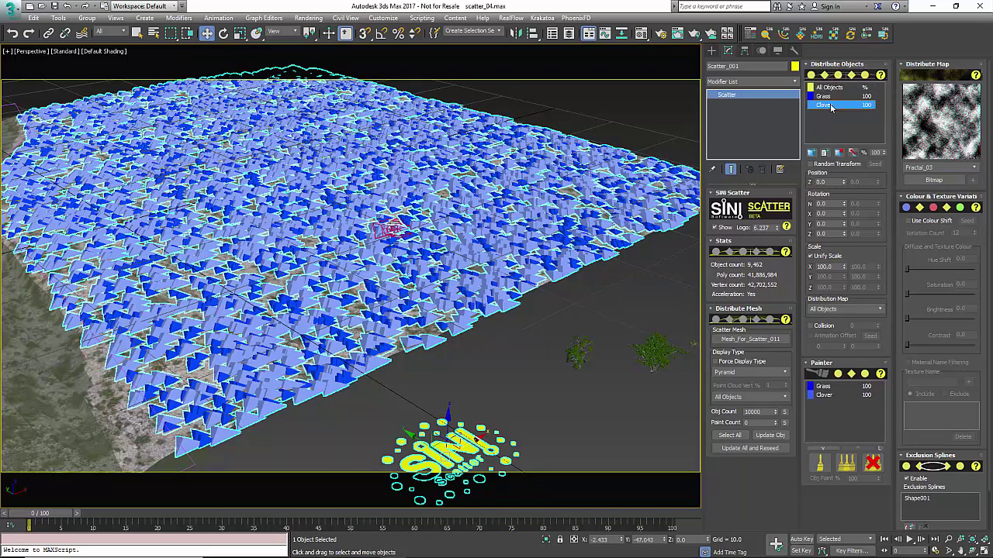
left_click(870, 309)
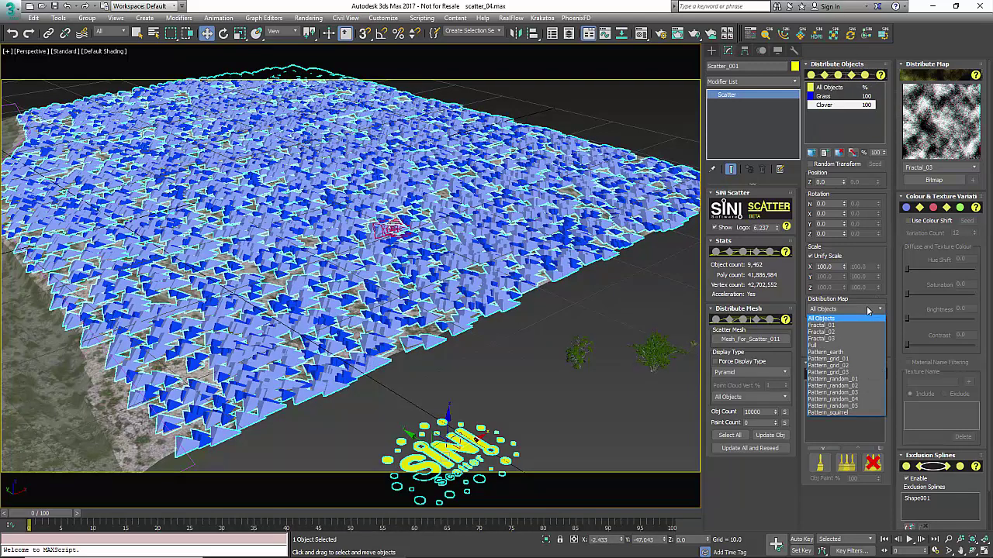
left_click(833, 339)
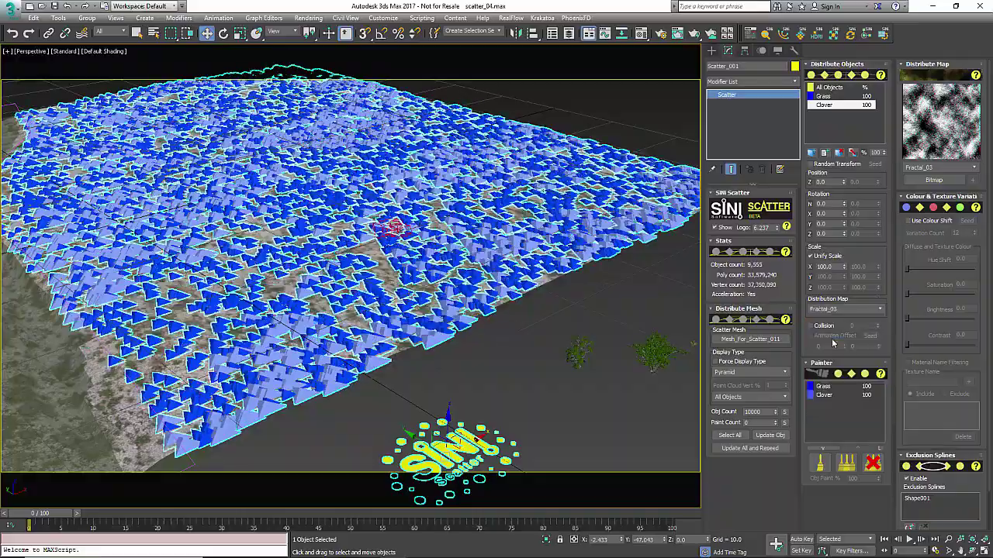
- Set the scatter's object count to 14132
scroll(410, 321, "up", 6)
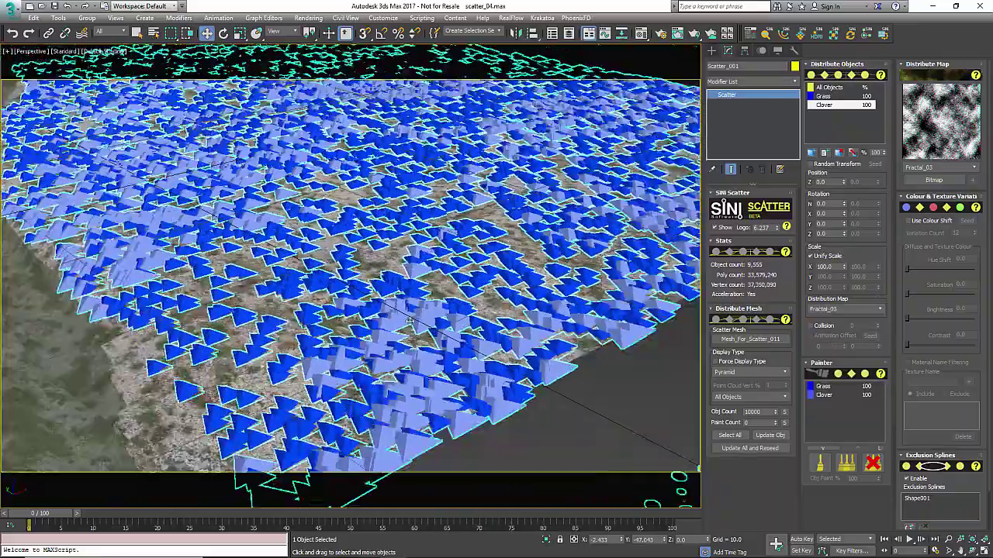
middle_click_drag(409, 321, 441, 342, "alt")
scroll(440, 342, "down", 8)
scroll(534, 281, "up", 6)
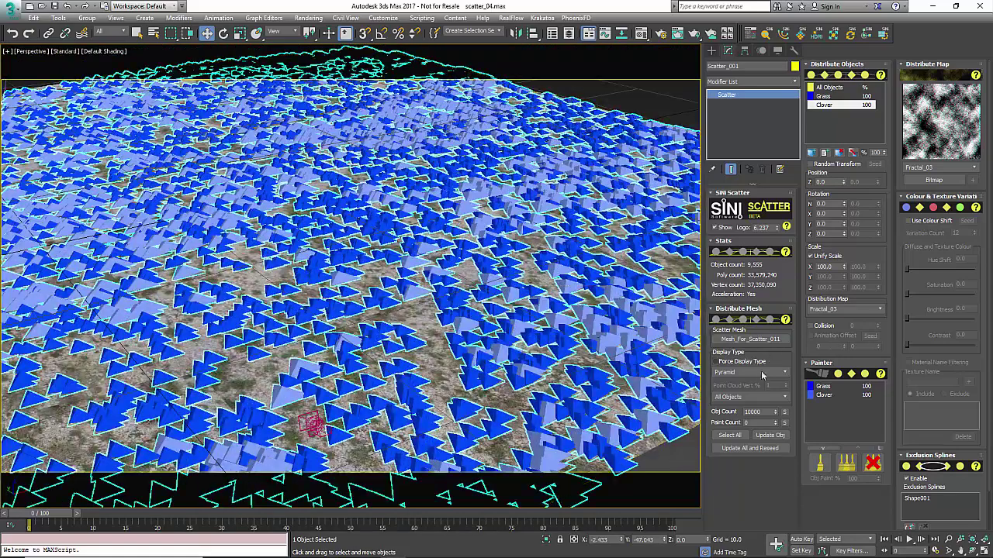
left_click_drag(777, 416, 694, 474)
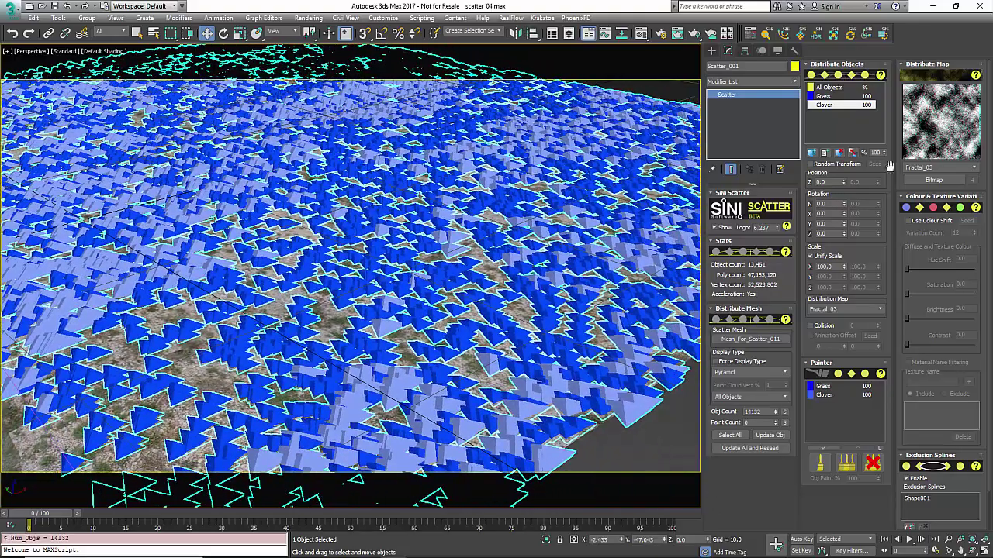
- Replace Clover in the distributed objects with the Weed_01 plant from the scene
scroll(555, 182, "down", 5)
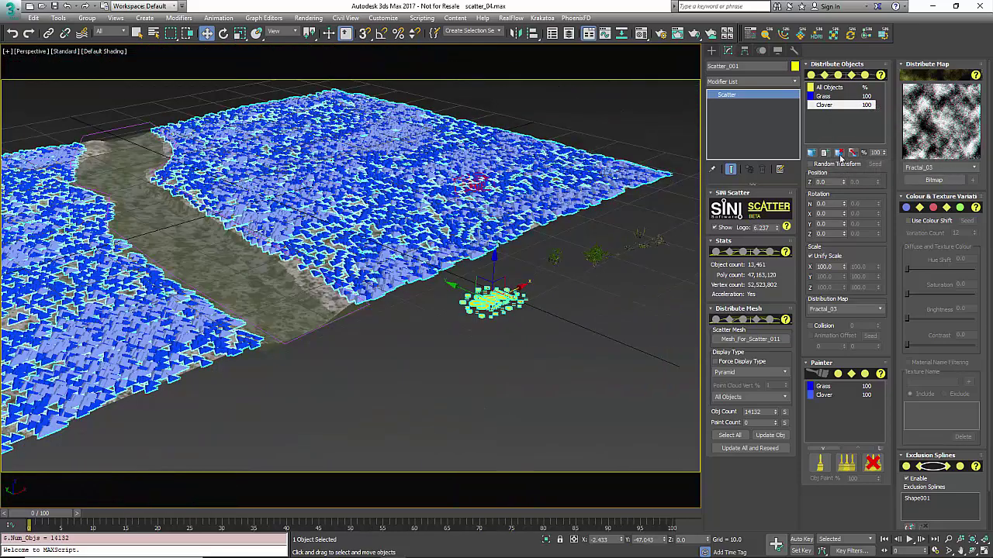
scroll(546, 373, "up", 5)
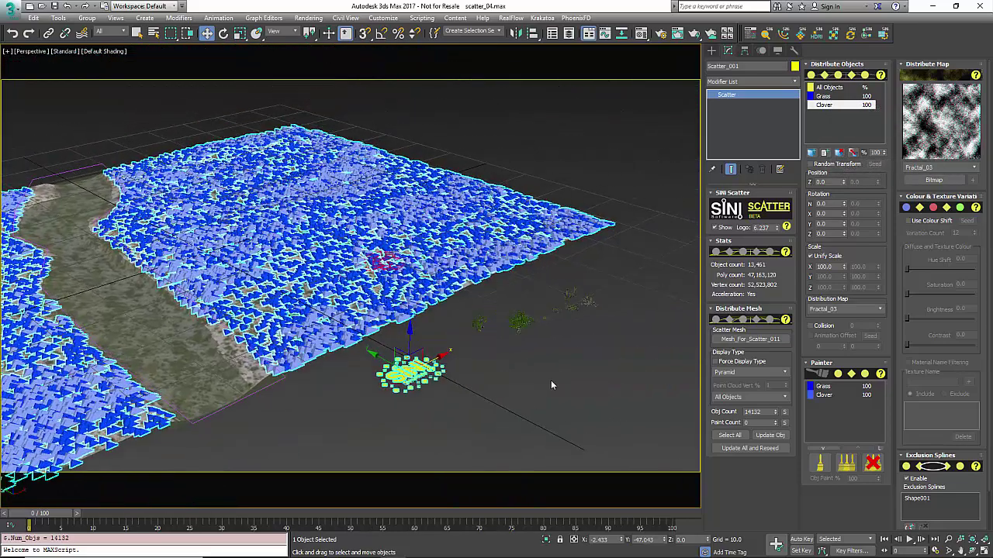
middle_click_drag(560, 359, 520, 360)
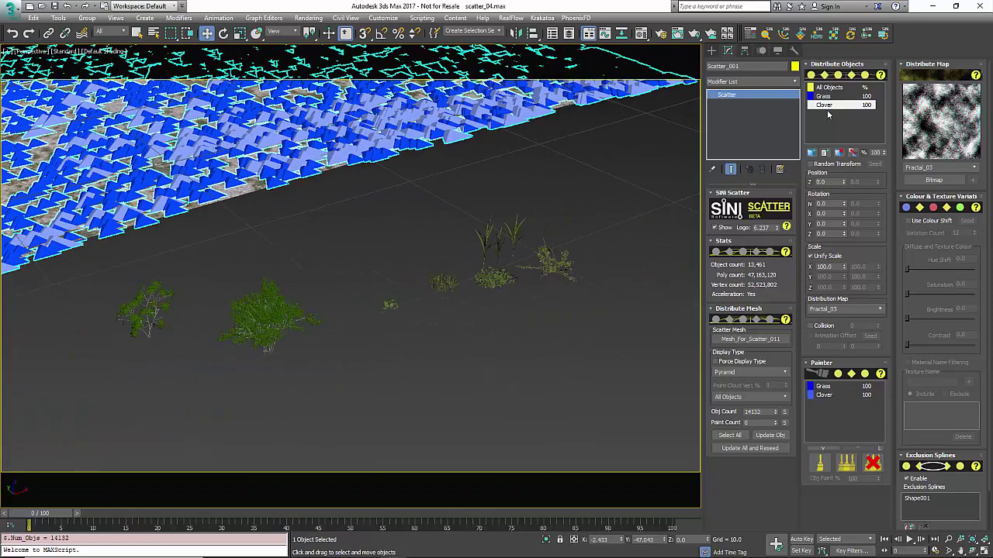
middle_click_drag(455, 225, 514, 259)
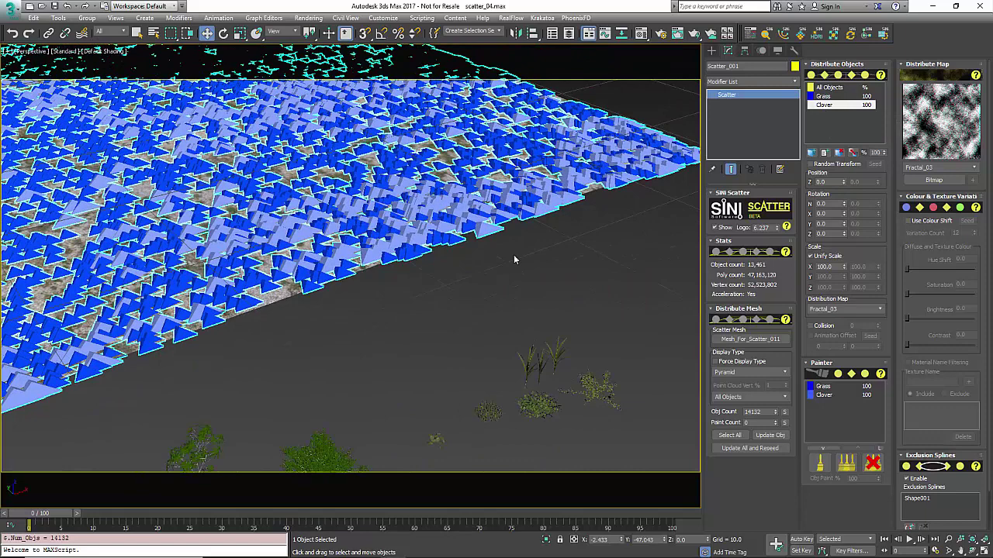
middle_click_drag(598, 253, 598, 237)
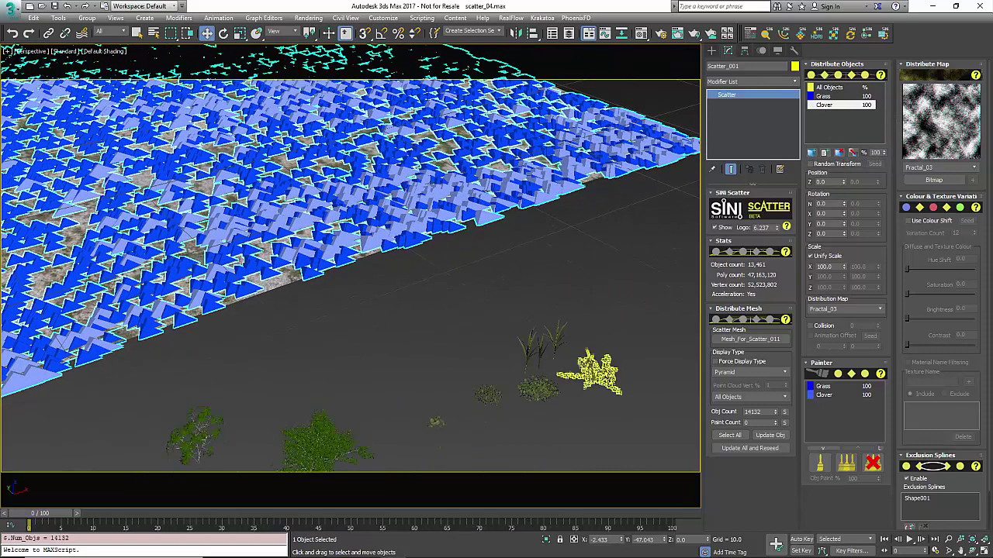
key("q")
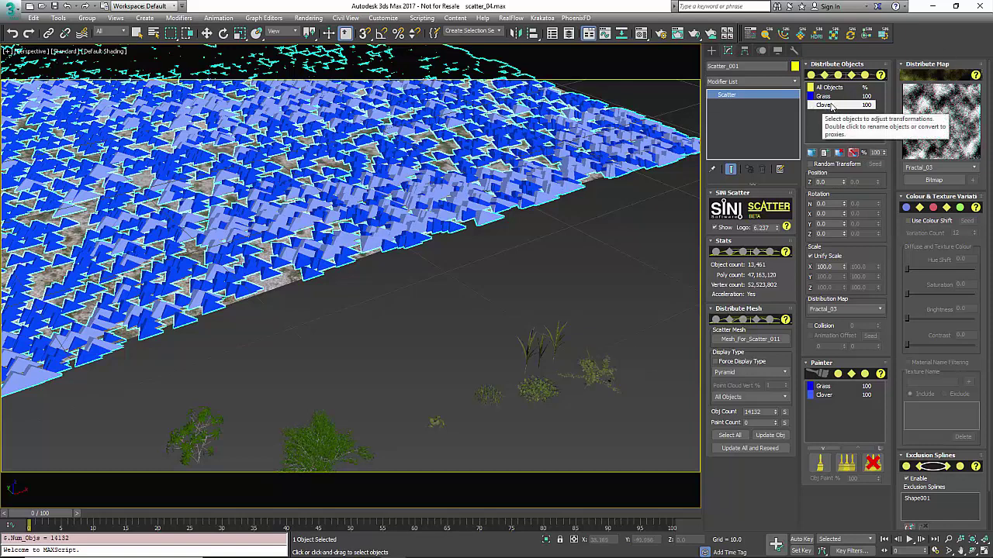
key("w")
left_click(608, 375)
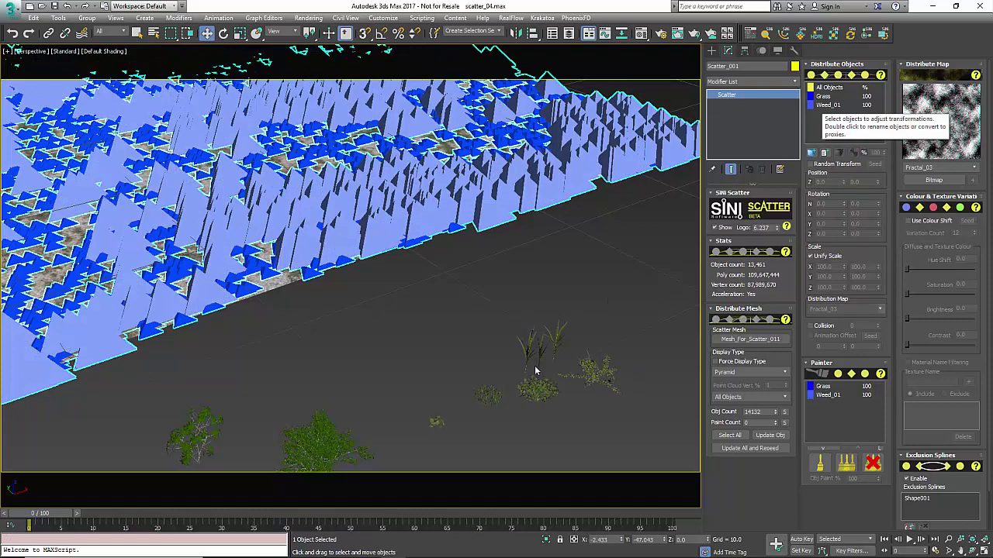
- Set the distribution percentage of Weed_01 to 25
middle_click_drag(614, 244, 632, 354, "alt")
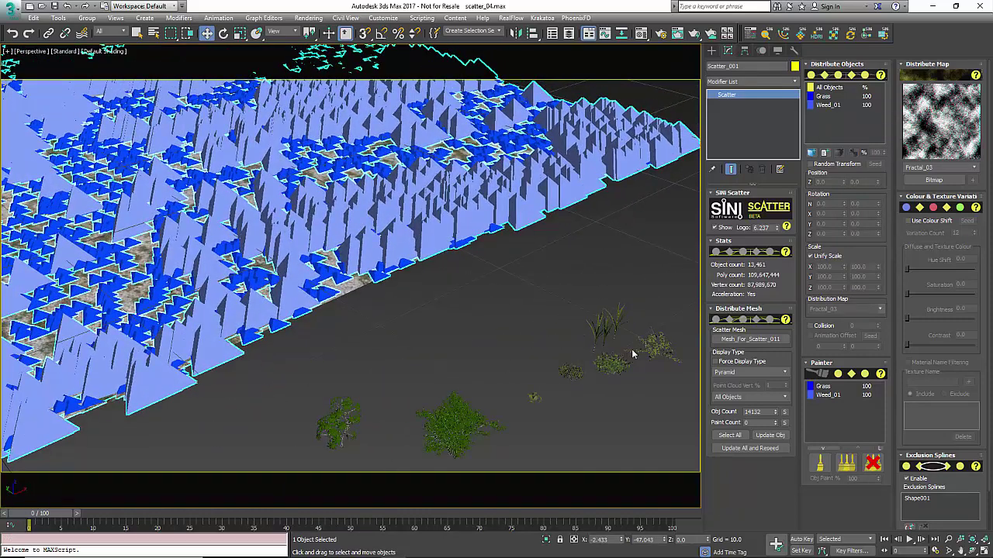
middle_click_drag(529, 307, 546, 303, "alt")
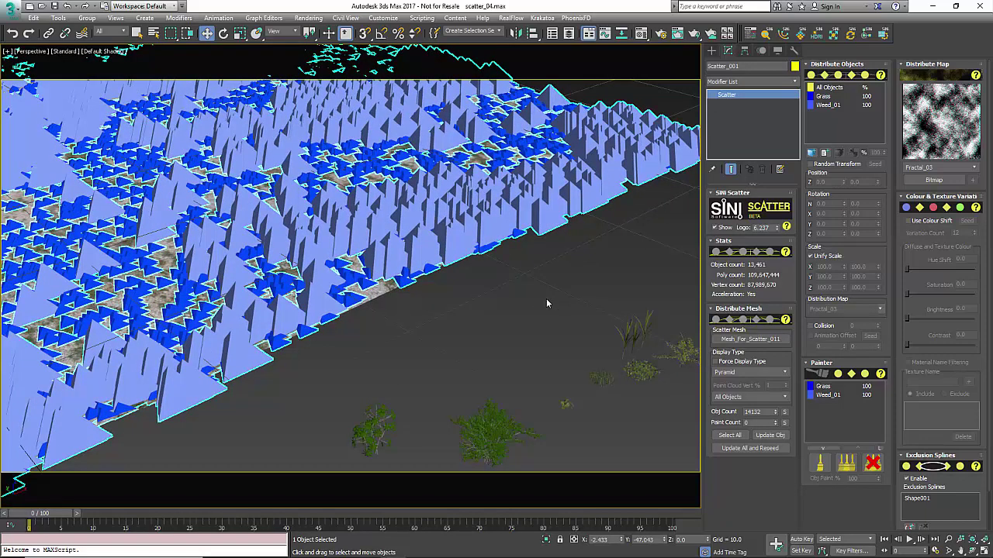
middle_click_drag(580, 294, 575, 292, "alt")
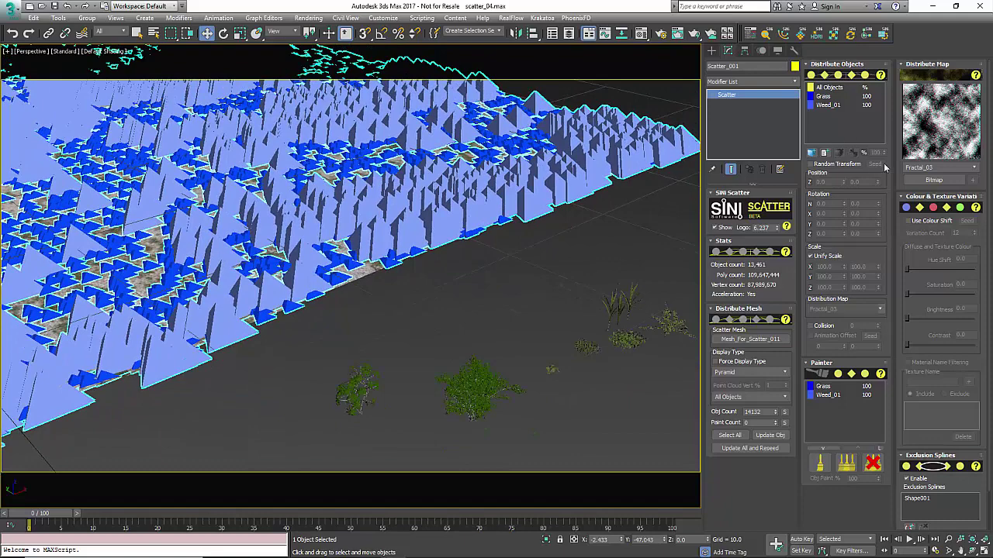
left_click(866, 96)
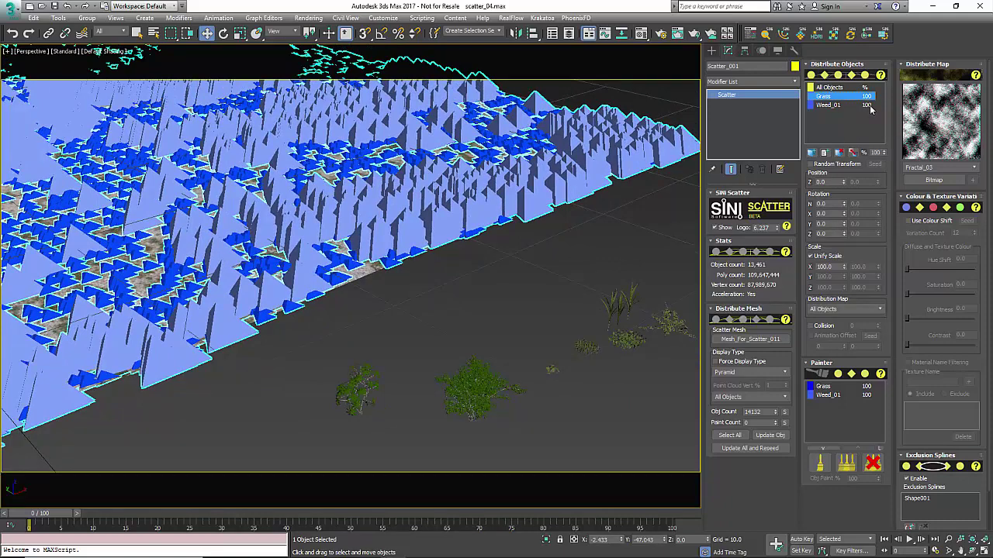
left_click(867, 105)
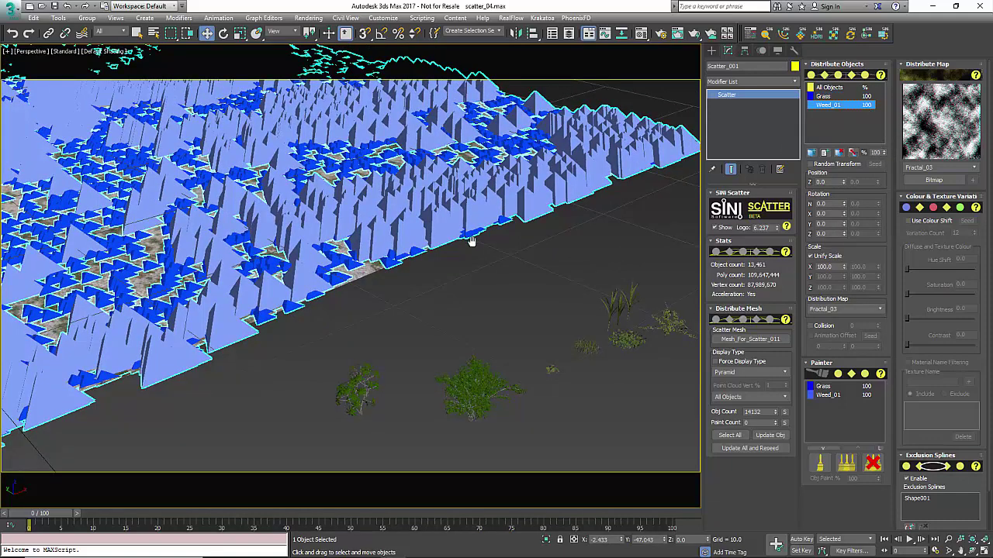
middle_click_drag(471, 241, 645, 273)
left_click(853, 96)
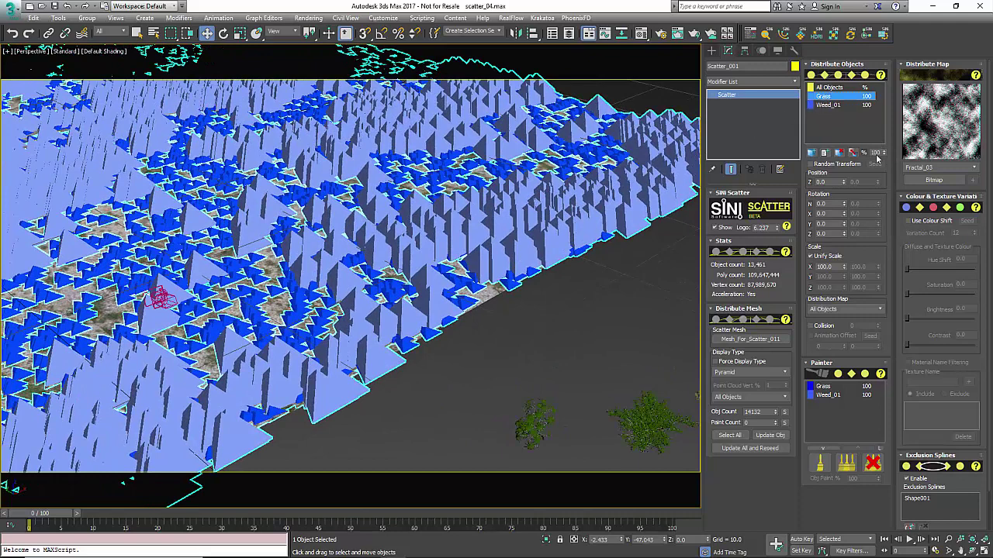
left_click(840, 106)
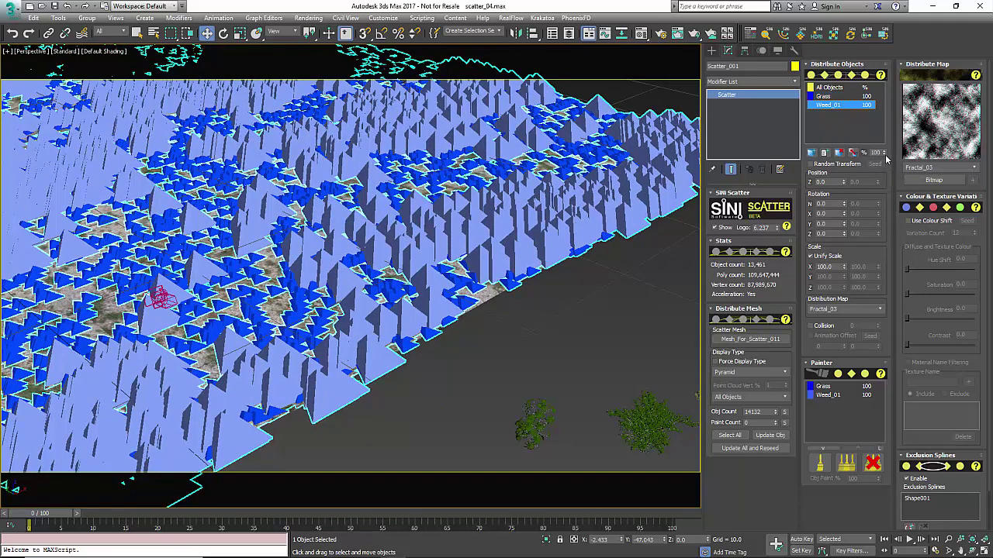
left_click_drag(887, 159, 888, 194)
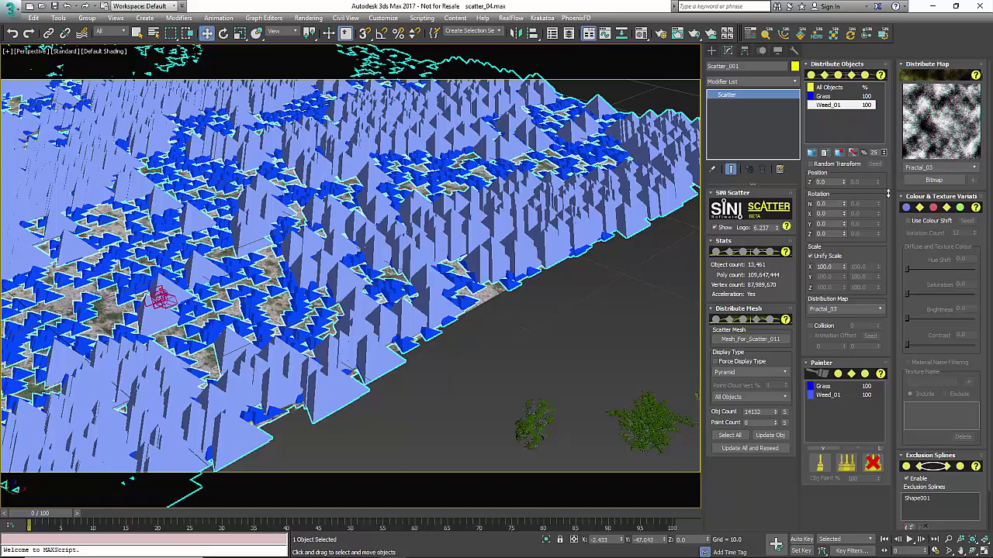
- Raise the scatter's object count to 20285
middle_click_drag(414, 288, 382, 299, "alt")
scroll(407, 290, "down", 4)
scroll(381, 298, "up", 4)
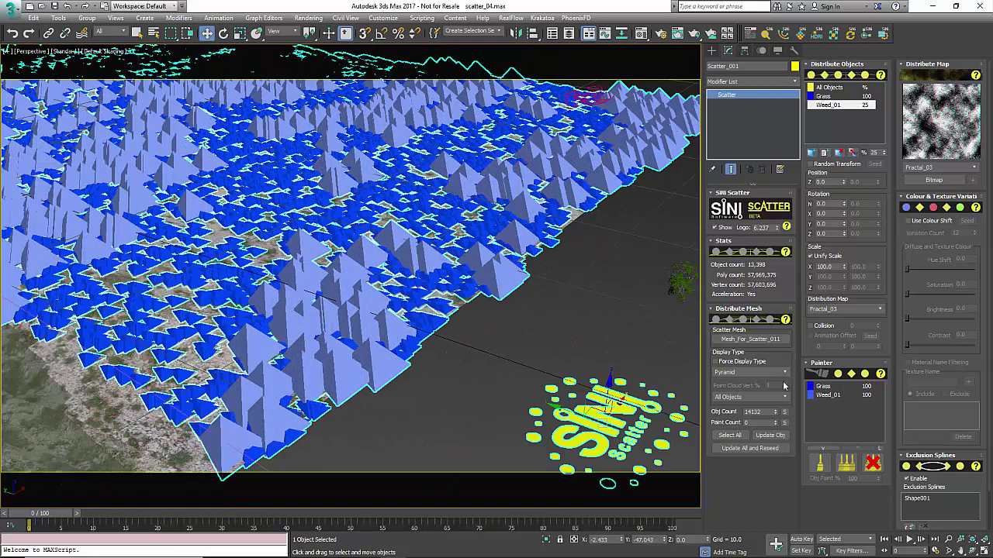
left_click_drag(774, 362, 601, 1)
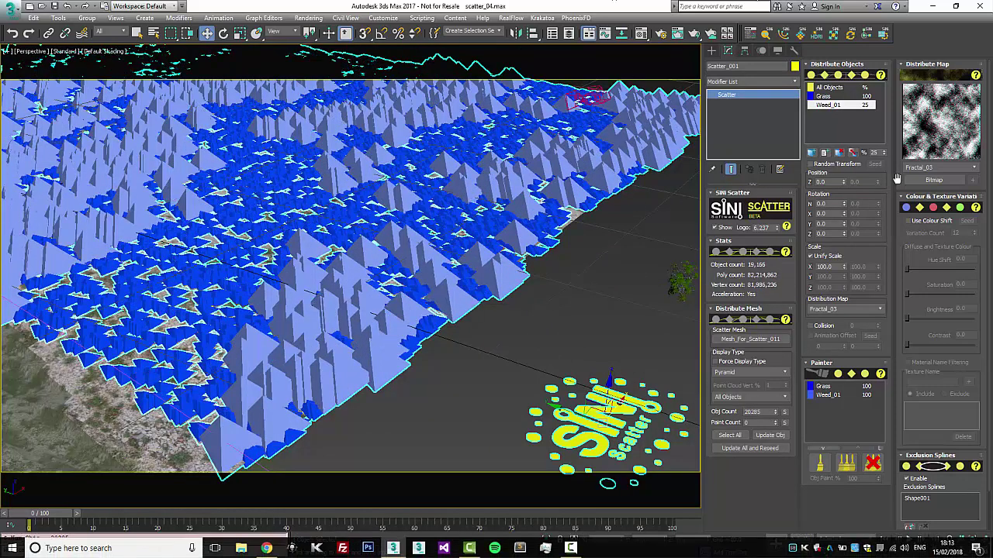
- Lower the distribution percentage of Weed_01 to 10
left_click_drag(883, 154, 884, 164)
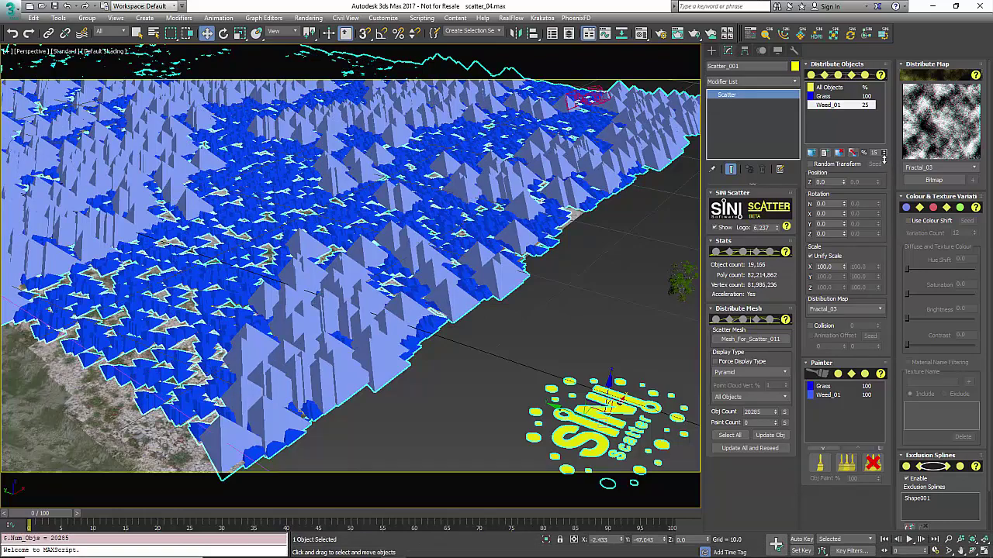
middle_click_drag(421, 259, 471, 279)
scroll(471, 279, "down", 3)
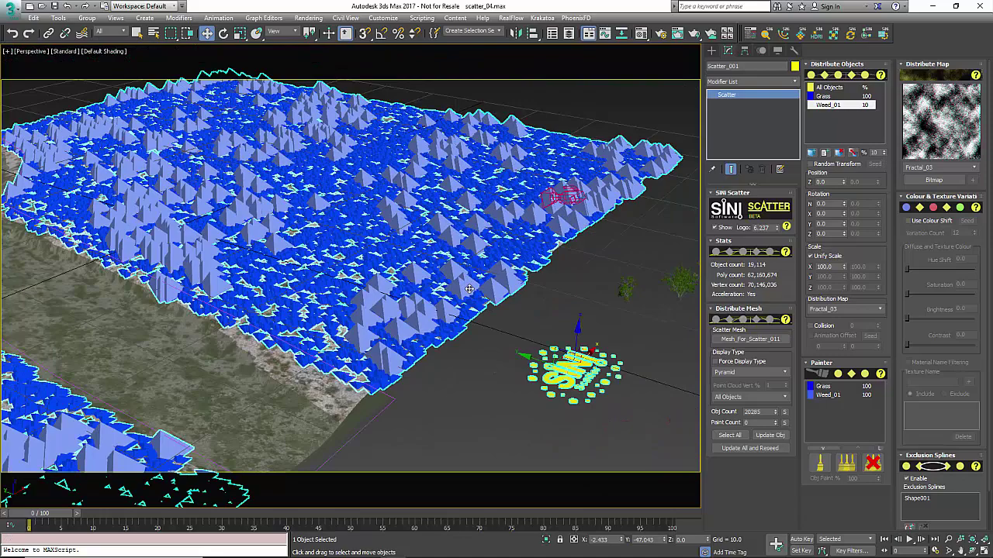
middle_click_drag(469, 289, 489, 372, "alt")
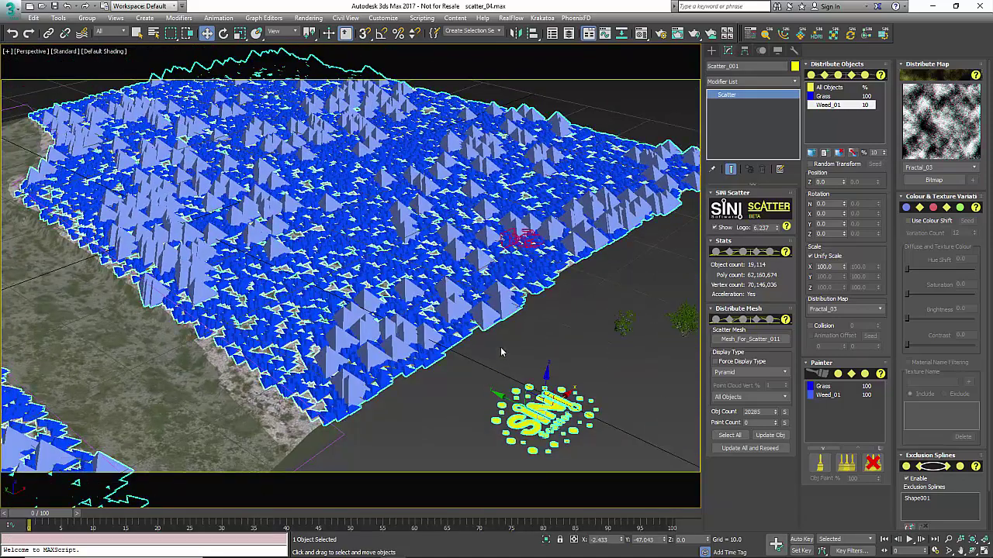
scroll(501, 351, "up", 5)
scroll(500, 351, "down", 5)
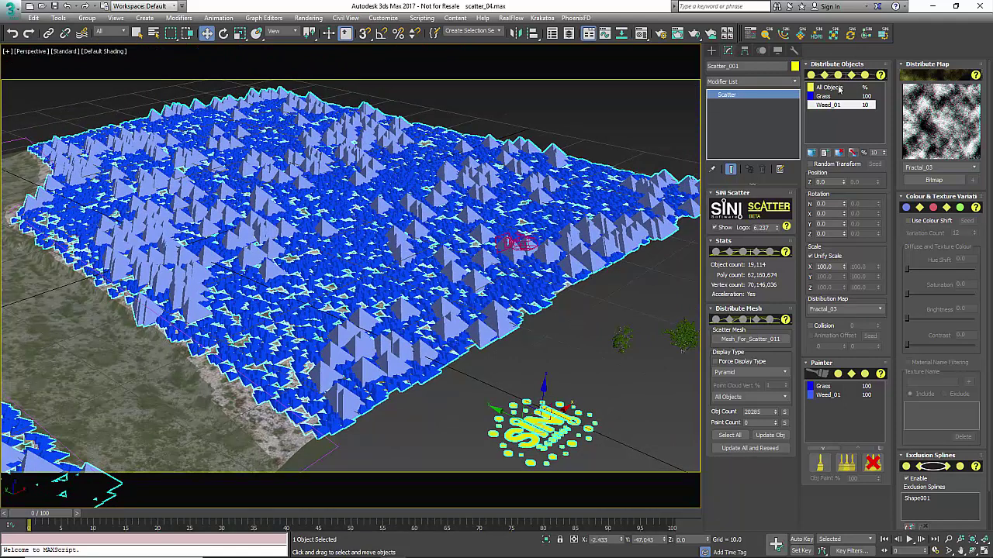
- Enable Random Transform for All Objects and set the Z rotation range from -360 to 360
left_click(838, 89)
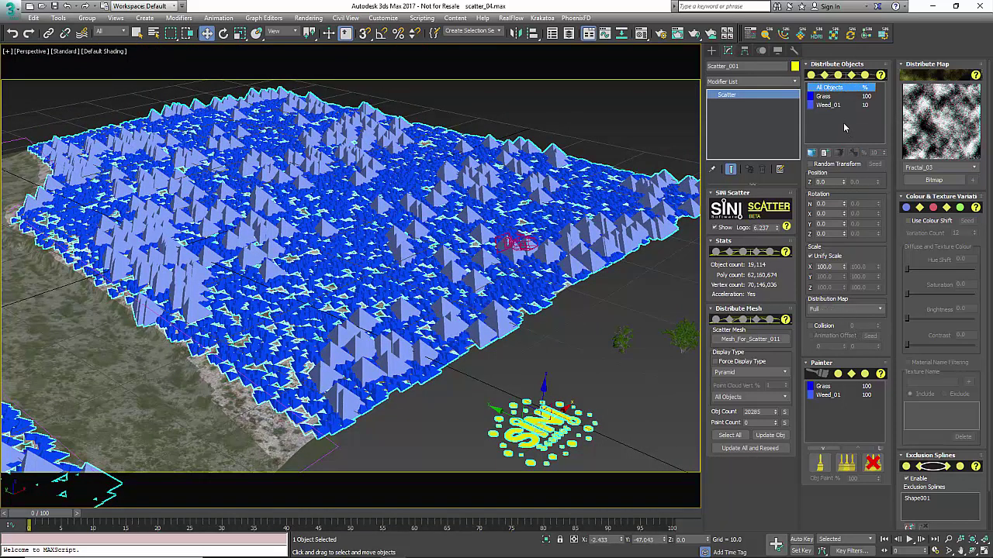
left_click(826, 98)
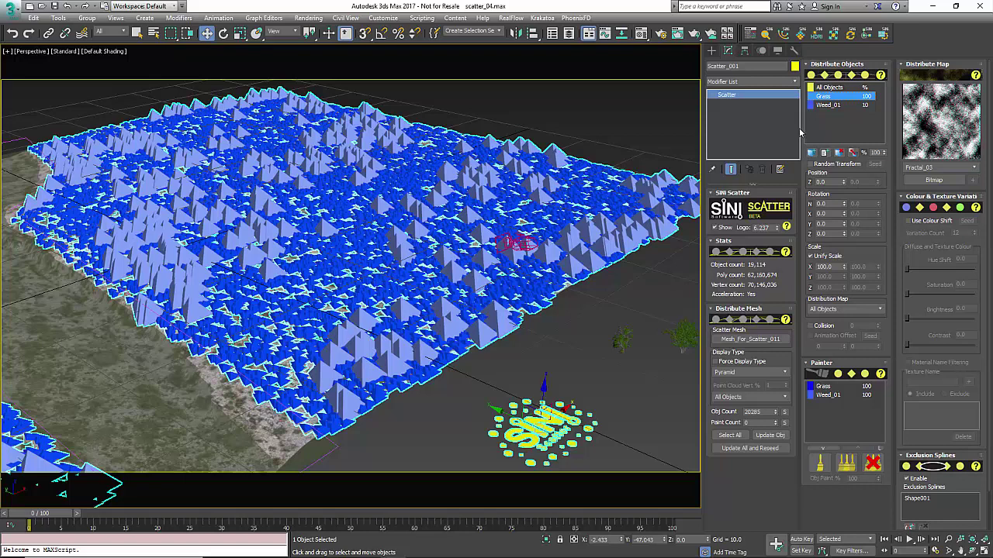
left_click(837, 88)
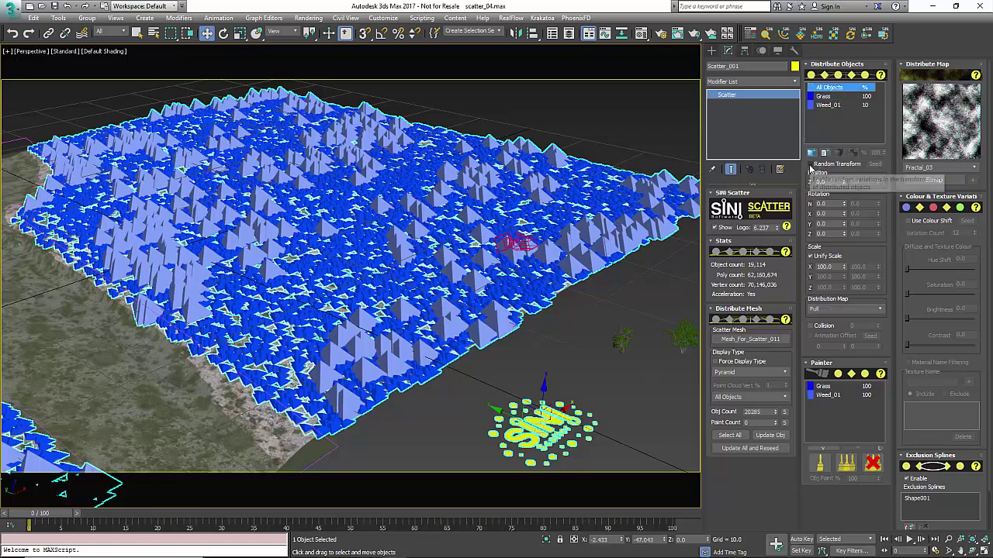
left_click(811, 165)
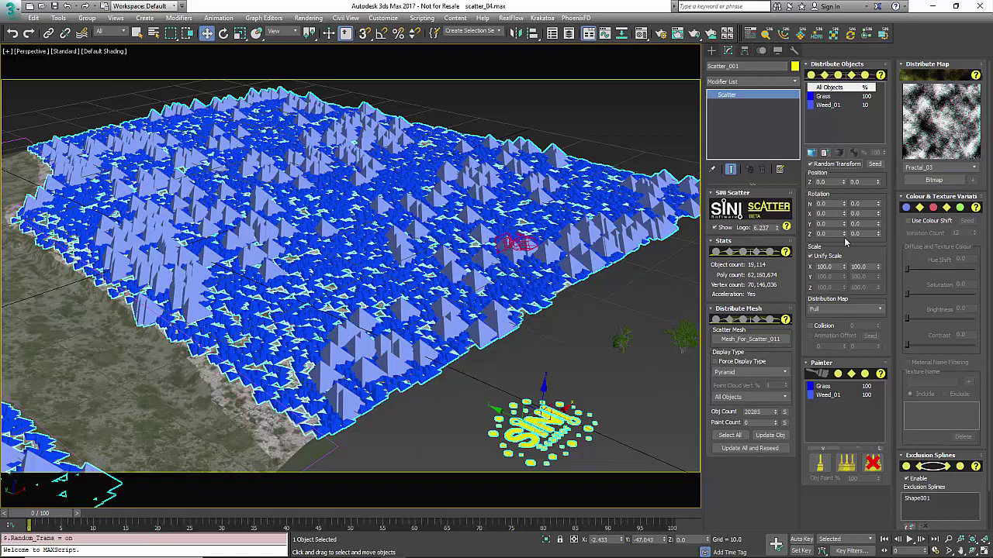
left_click_drag(848, 237, 845, 304)
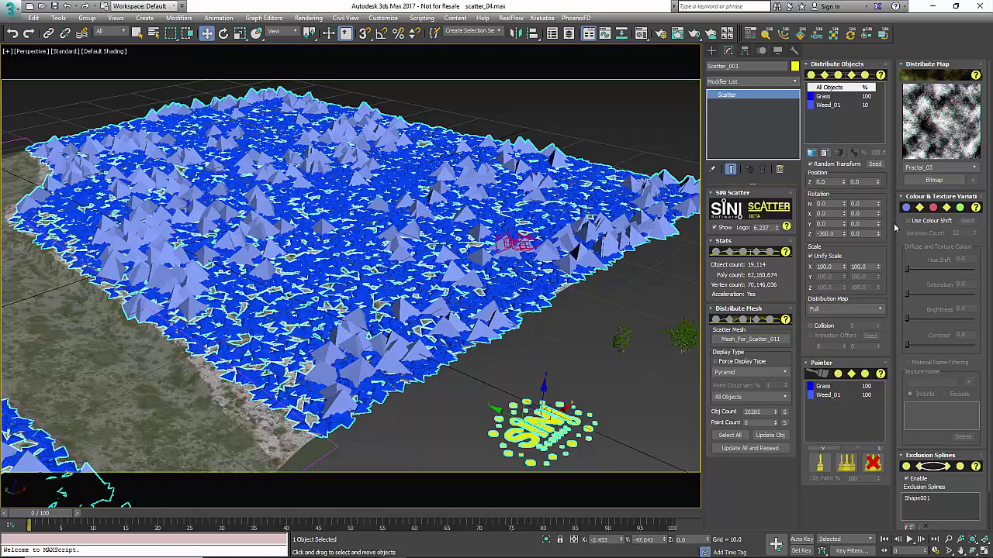
left_click_drag(879, 235, 879, 170)
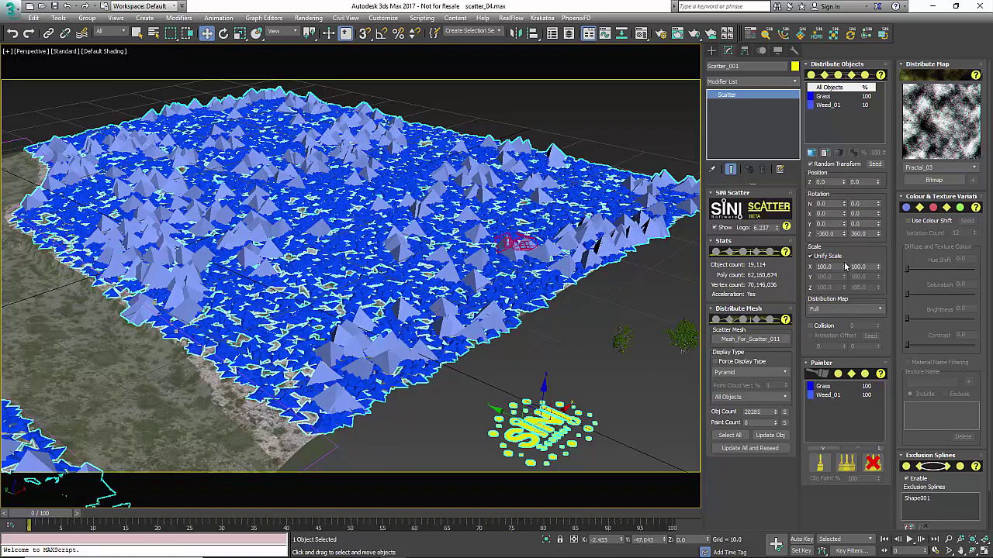
- Set the unified random scale range for All Objects from 88 to 134
left_click_drag(845, 271, 879, 249)
scroll(483, 297, "up", 5)
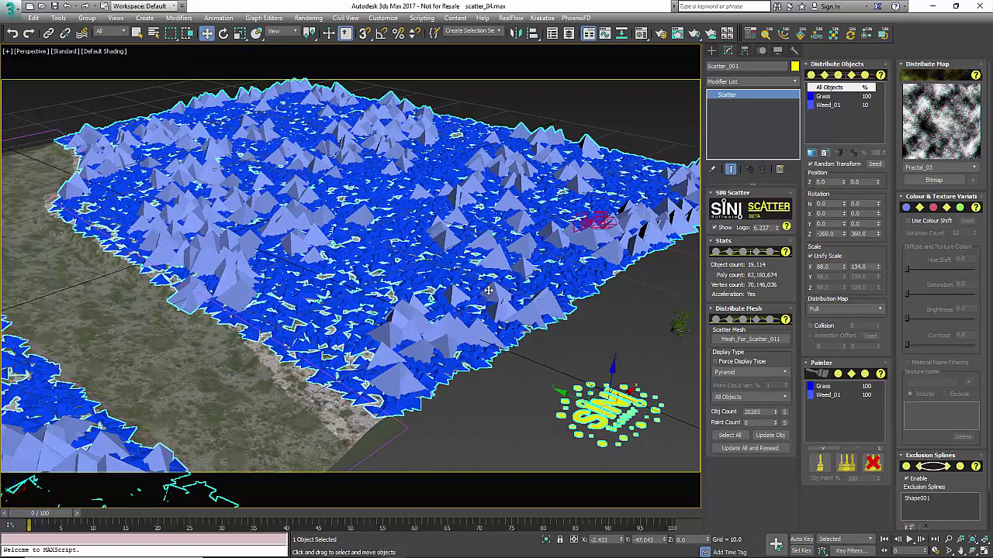
scroll(484, 297, "down", 4)
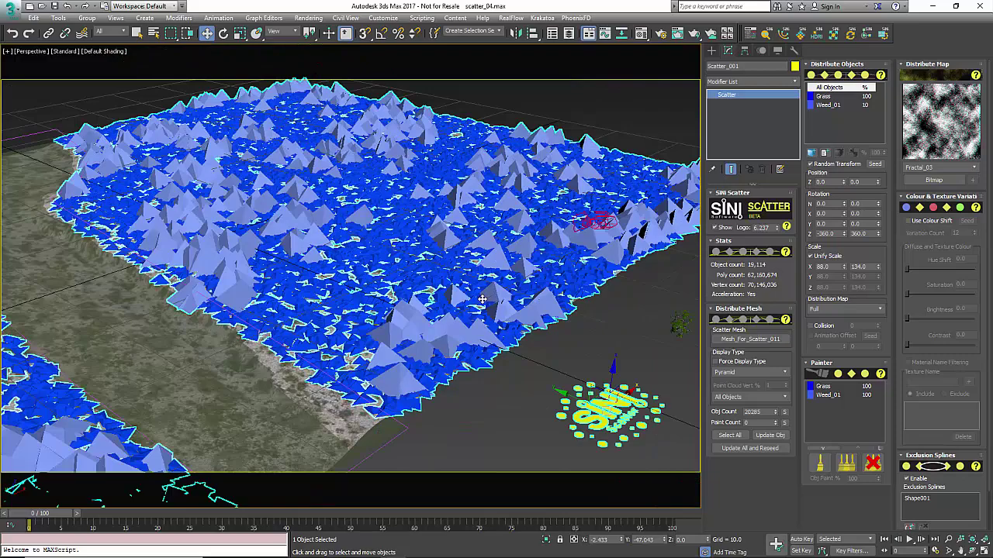
- Examine the randomised rotation and scale of the scattered plants along the path edge and across the terrain
middle_click_drag(482, 299, 467, 302, "alt")
middle_click_drag(306, 323, 316, 314)
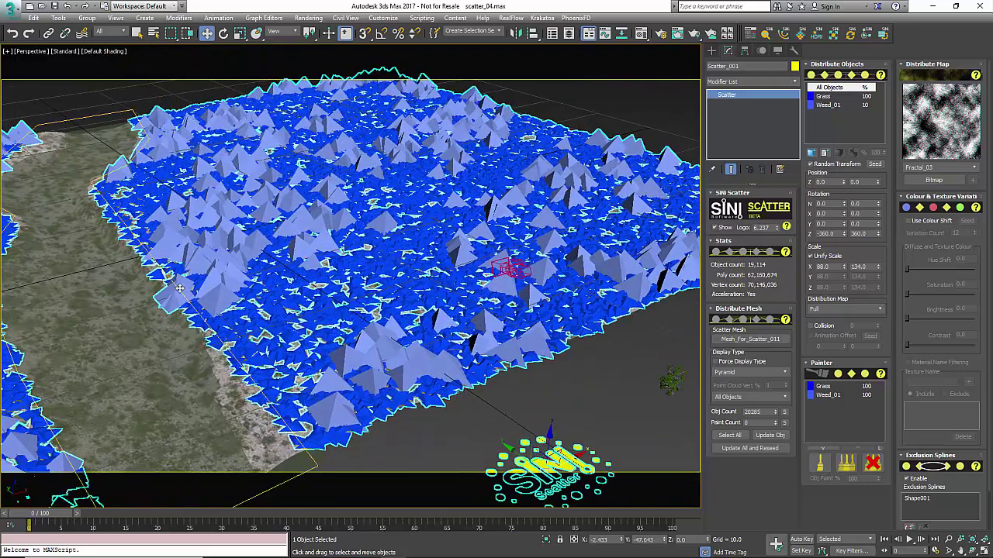
scroll(179, 287, "up", 4)
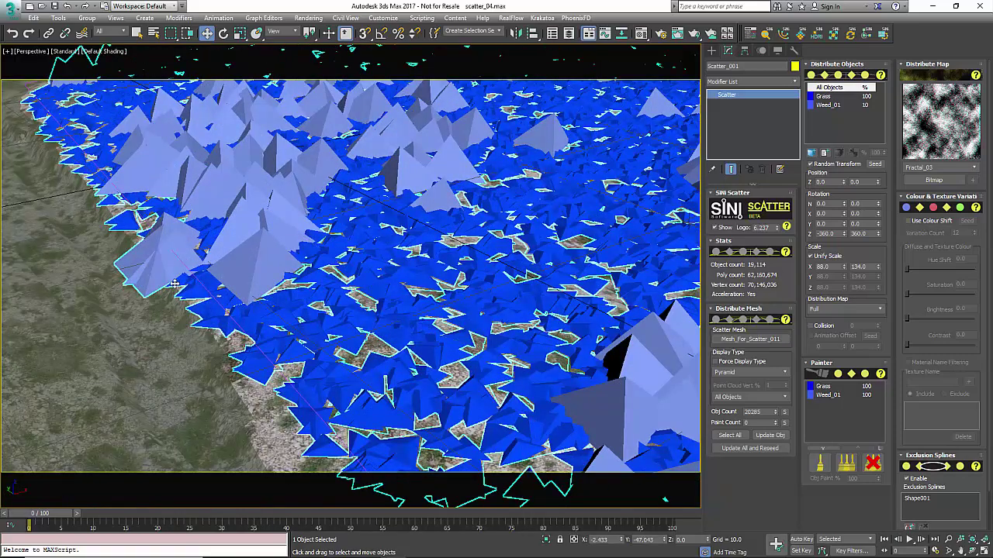
scroll(175, 284, "down", 3)
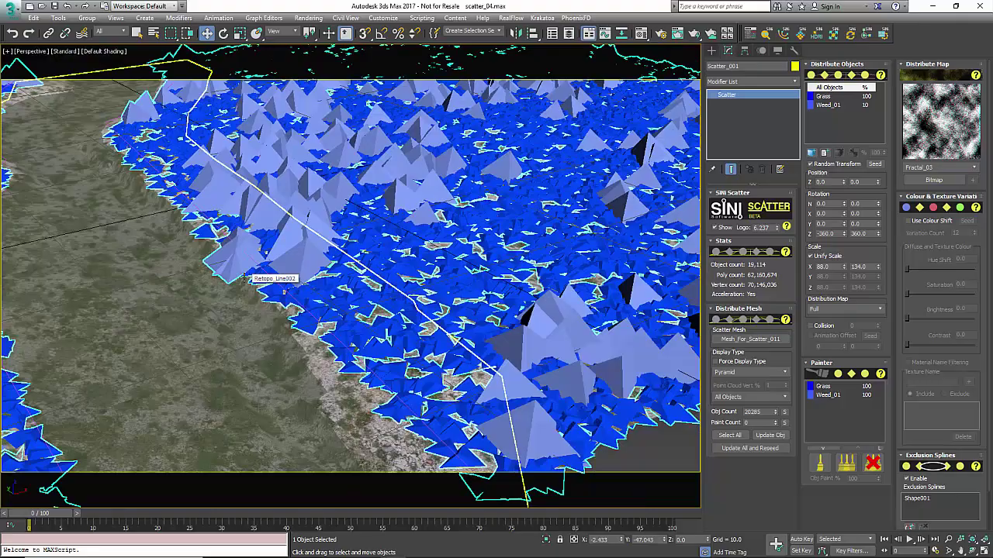
scroll(245, 277, "down", 4)
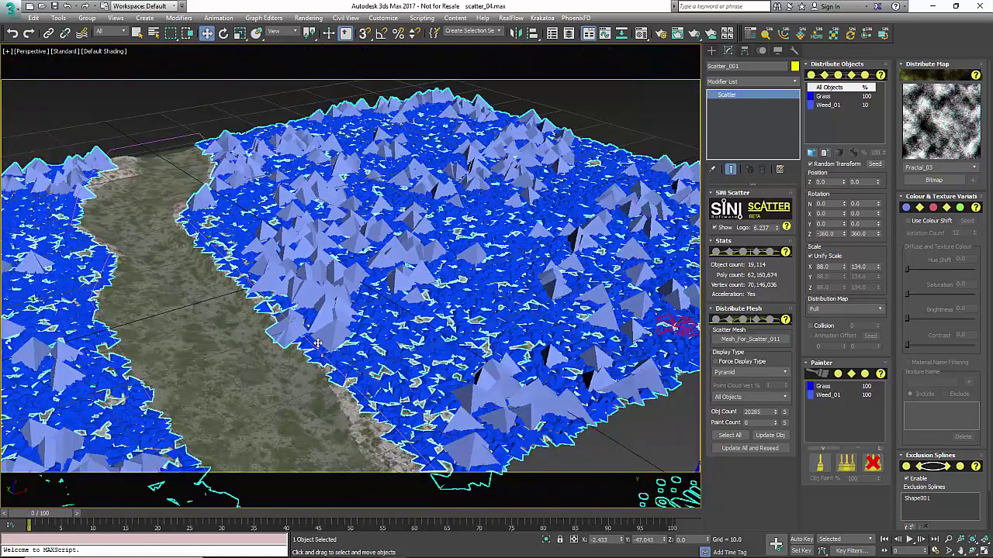
middle_click_drag(318, 343, 280, 312, "alt")
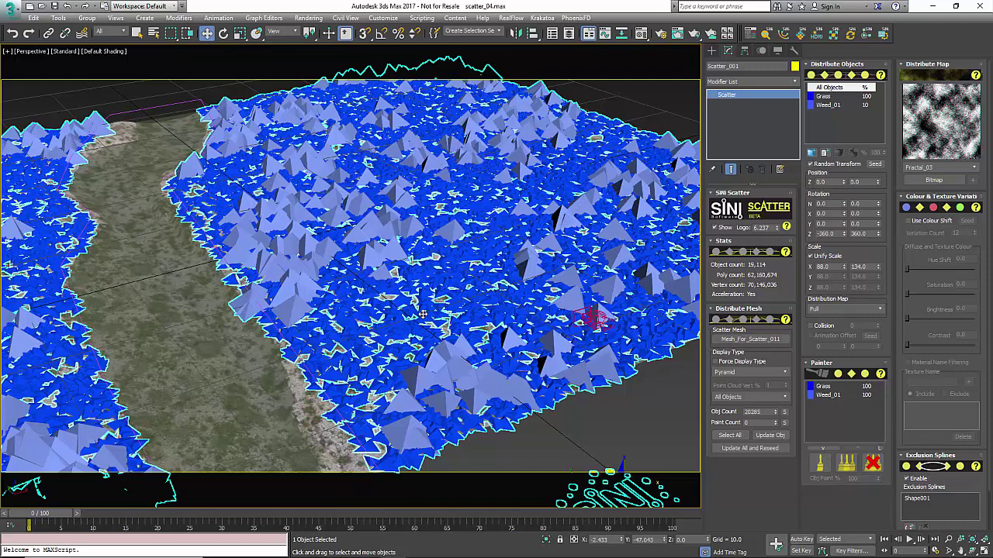
middle_click_drag(473, 209, 442, 203, "alt")
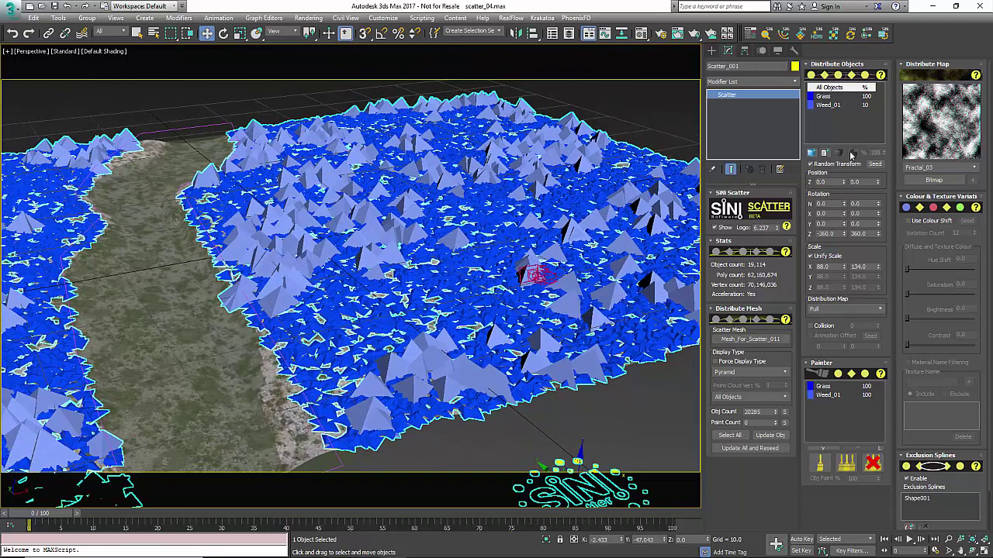
middle_click_drag(560, 281, 525, 287, "alt")
- Add the Clover plant from the scene to the distributed objects
middle_click_drag(591, 361, 530, 333)
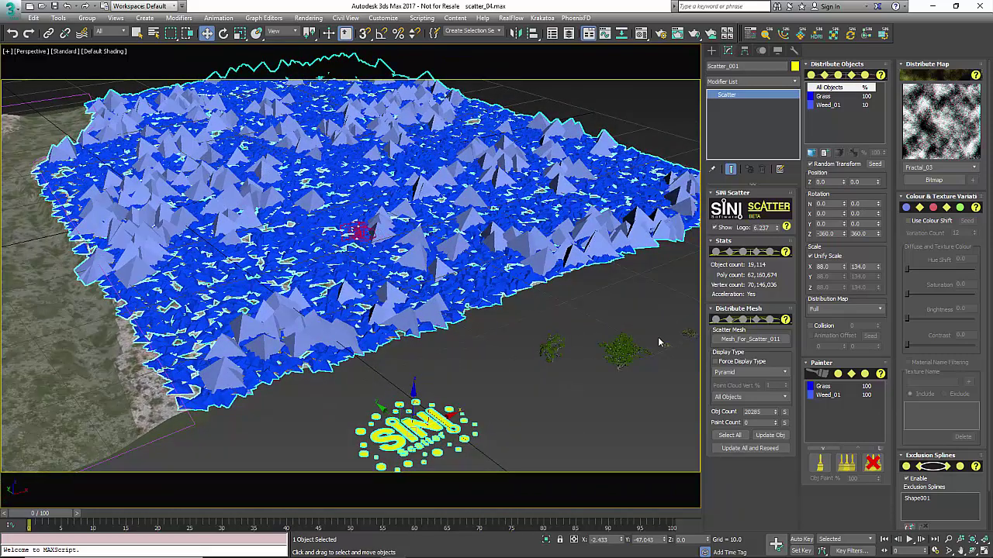
middle_click_drag(601, 345, 505, 352)
middle_click_drag(650, 348, 619, 353)
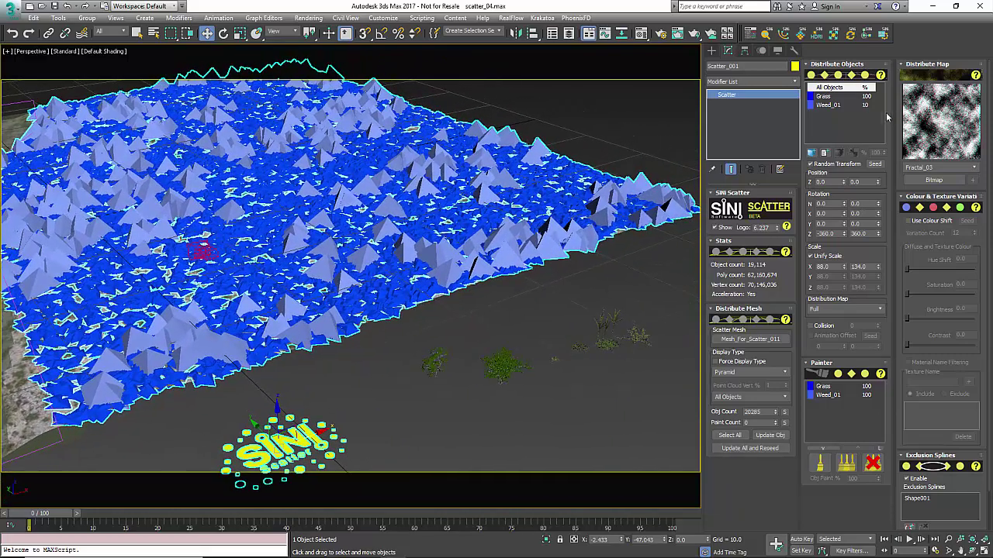
left_click(828, 104)
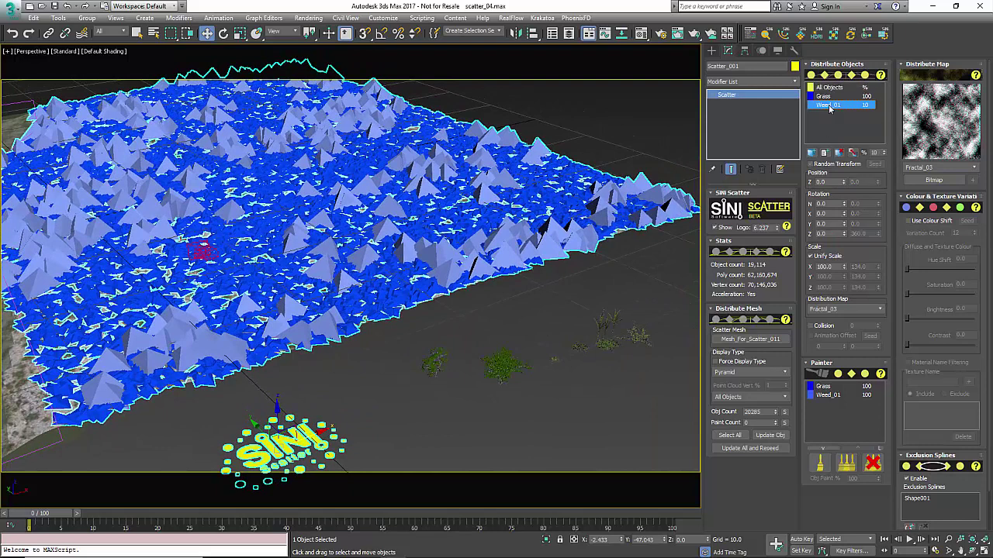
left_click(812, 153)
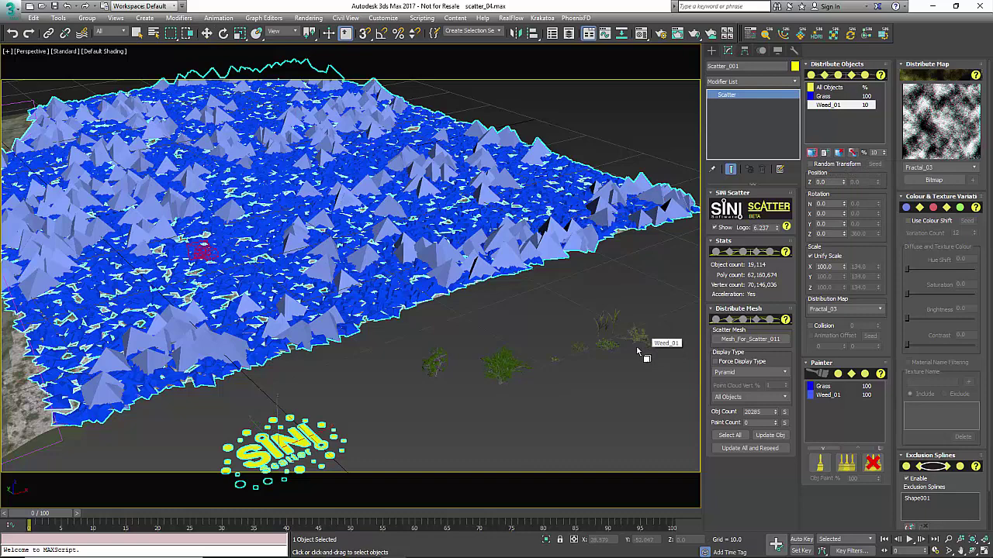
left_click(629, 346)
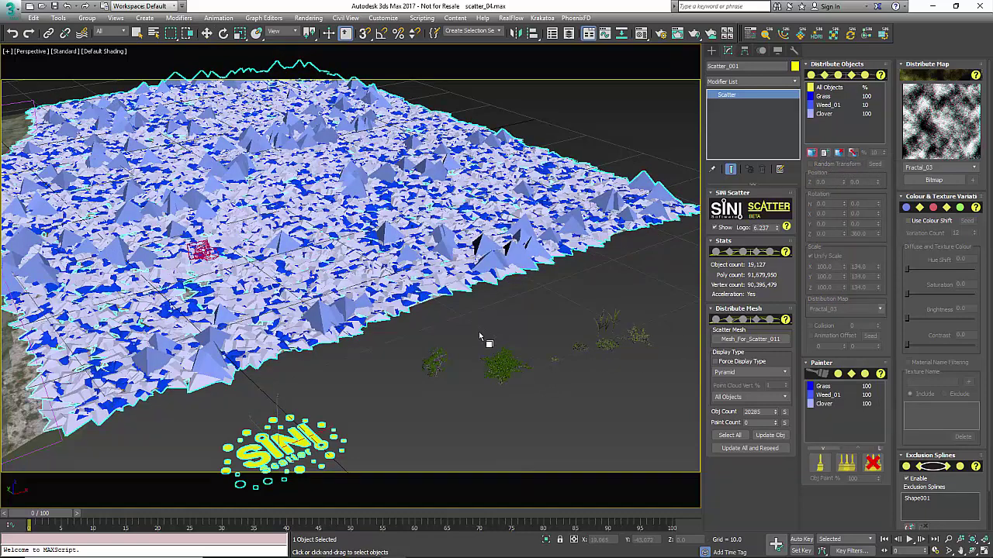
middle_click_drag(478, 331, 585, 345)
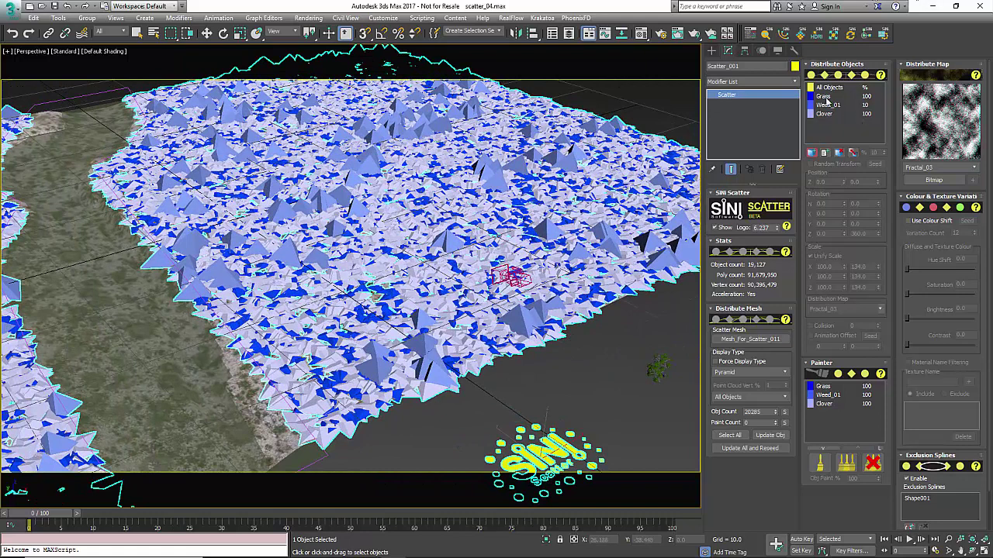
- Assign the Fractal_01 distribution map to the Clover object
left_click(829, 87)
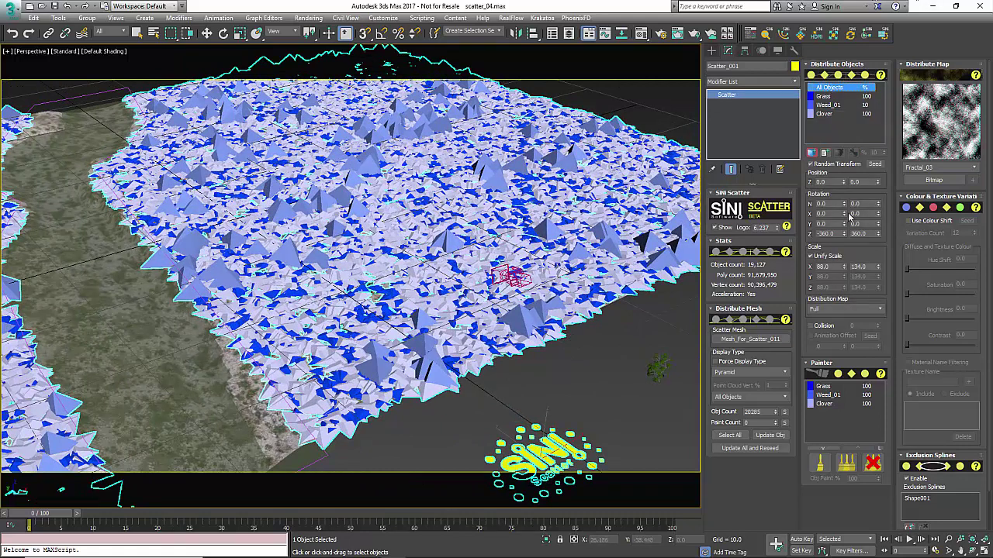
left_click(832, 114)
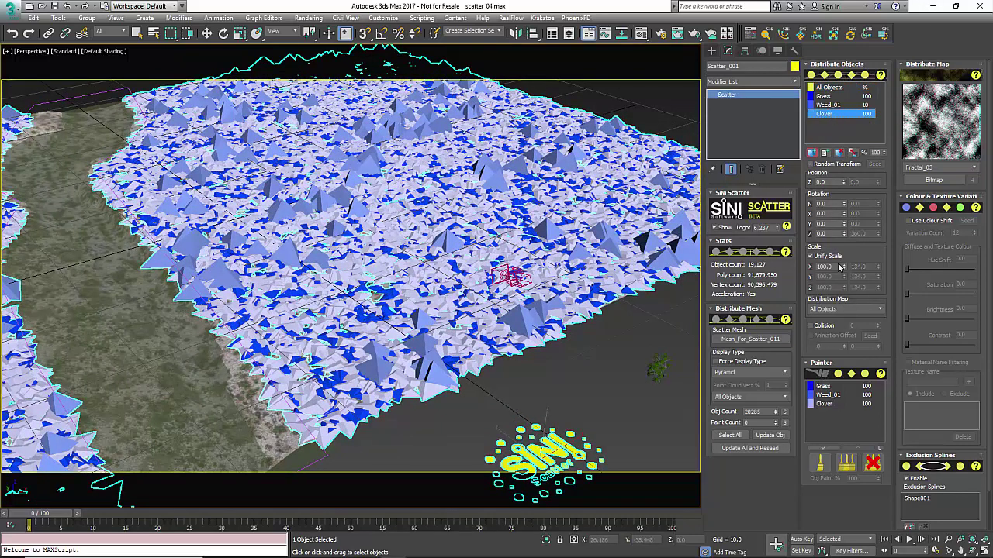
left_click(847, 310)
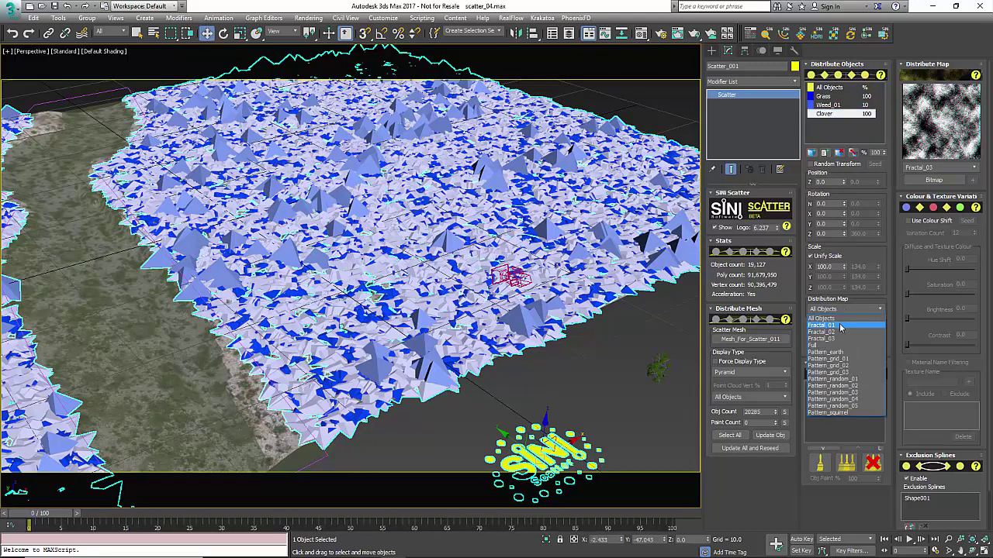
left_click(841, 326)
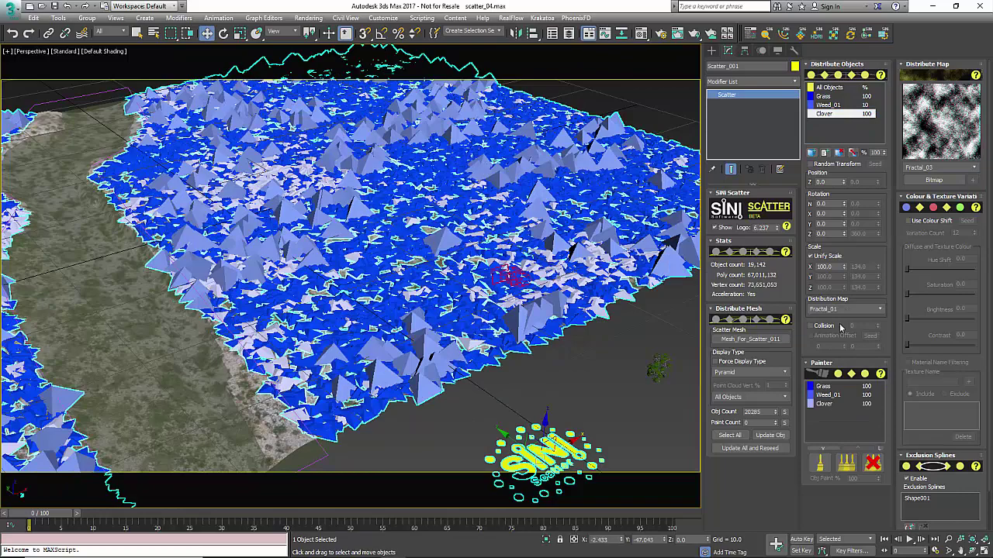
scroll(465, 306, "up", 3)
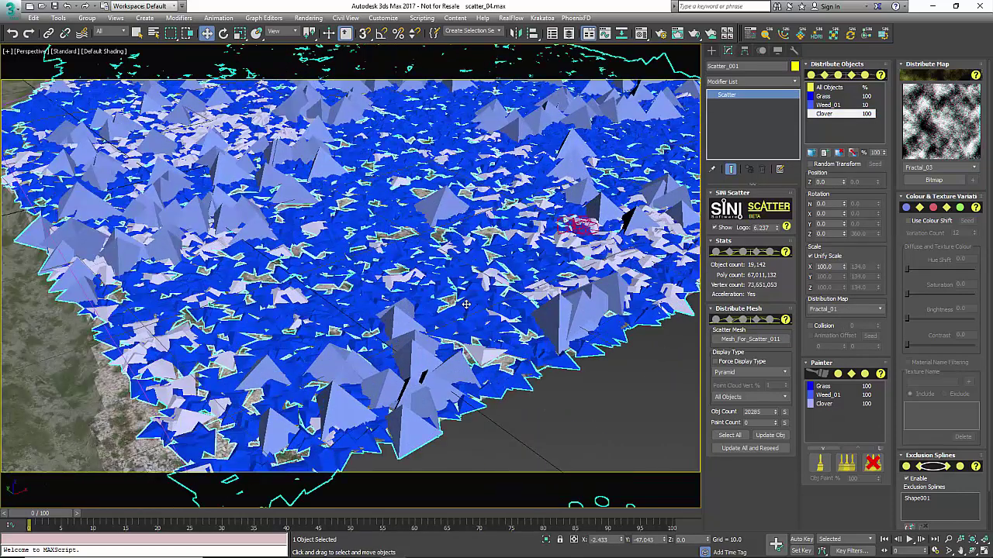
scroll(478, 324, "down", 3)
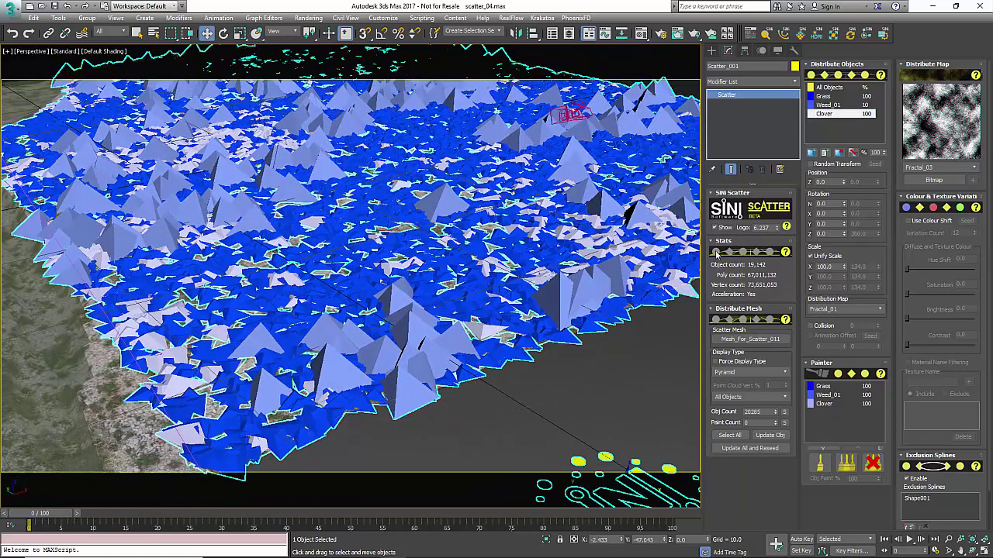
- Compare the transform and distribution map settings of All Objects, Grass and Clover
left_click(841, 87)
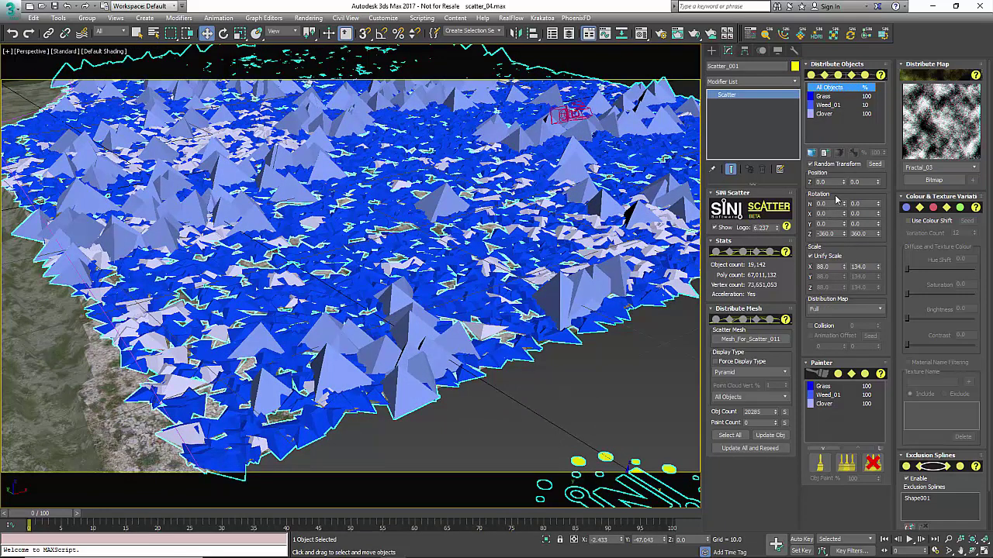
left_click(824, 96)
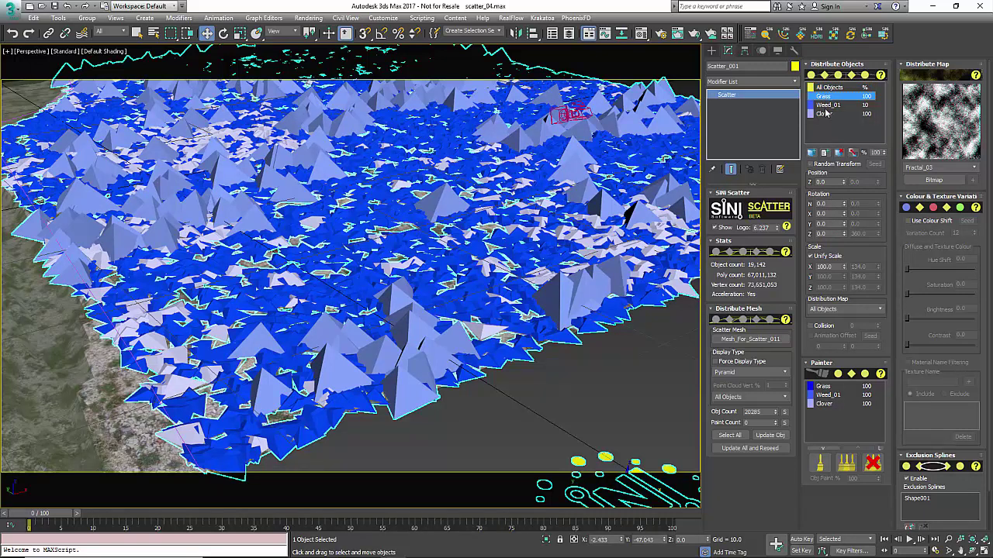
left_click(827, 114)
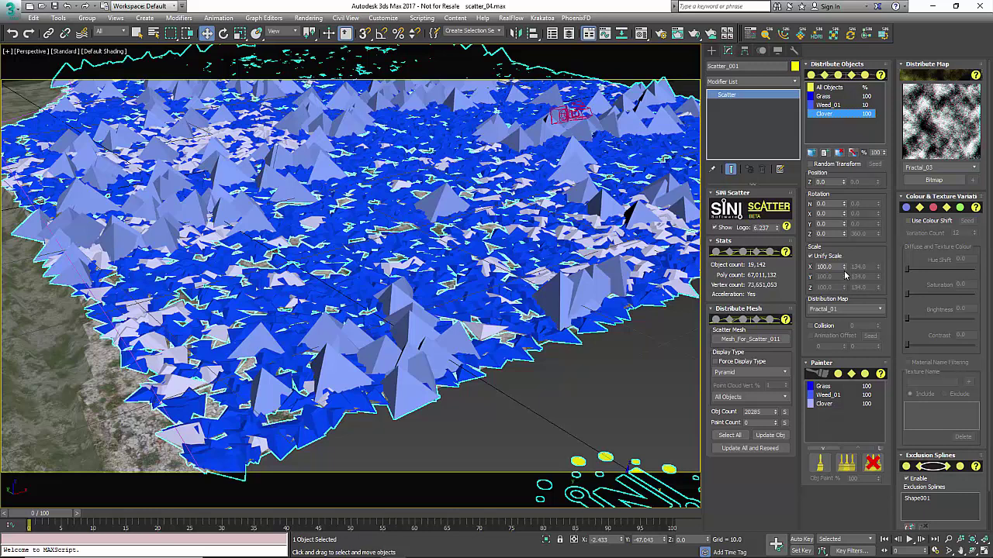
- Set the Clover object's unified scale to 151 and check its size among the scattered plants
left_click_drag(844, 267, 841, 240)
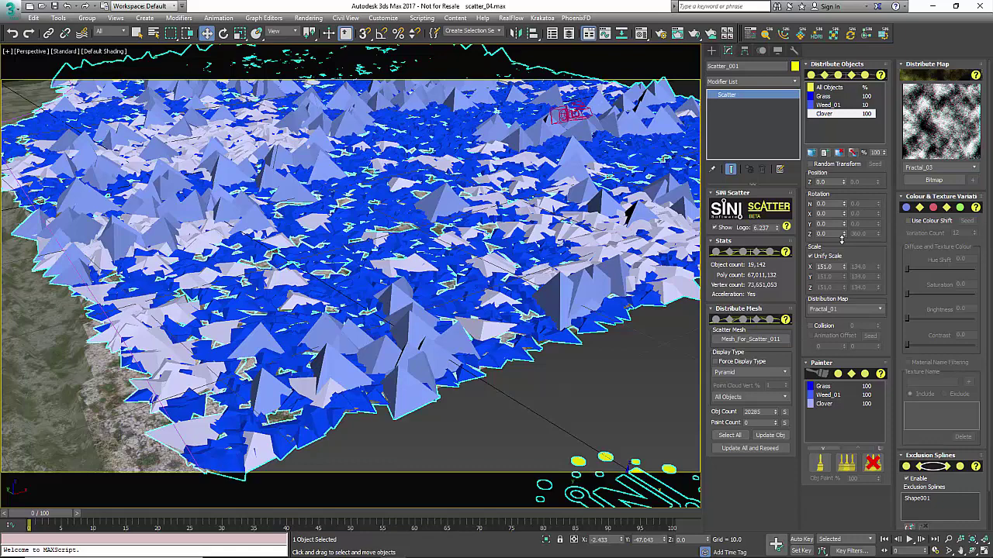
scroll(284, 363, "down", 5)
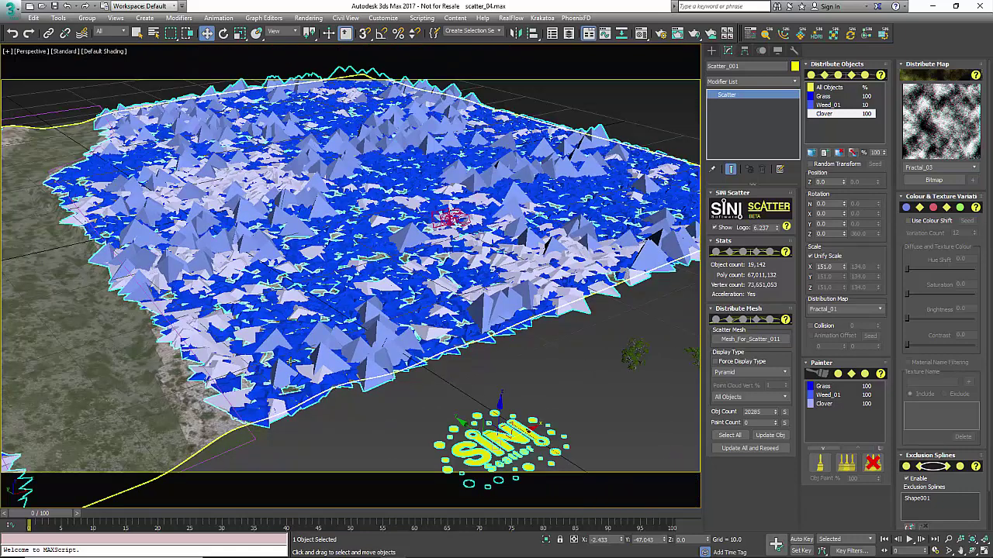
scroll(368, 312, "up", 4)
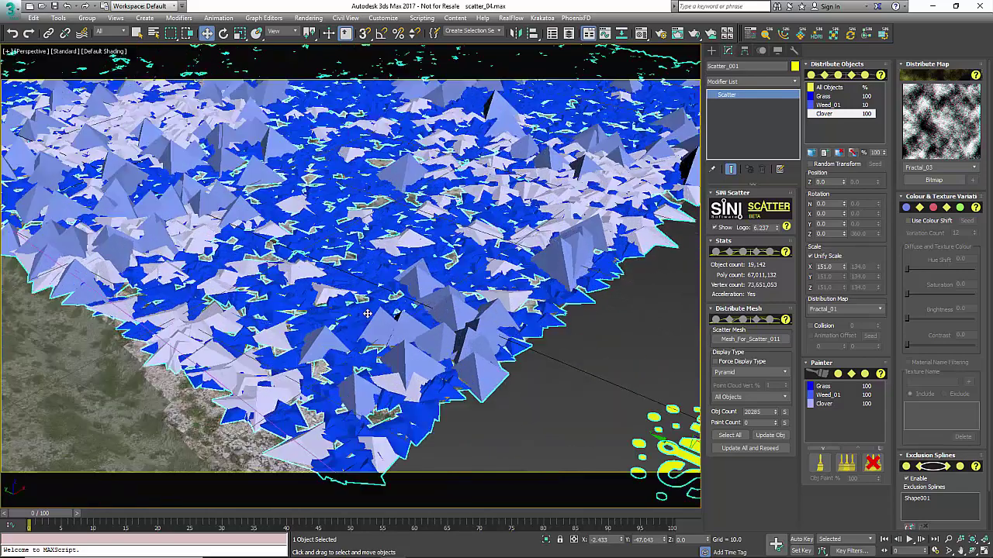
middle_click_drag(367, 314, 363, 307, "alt")
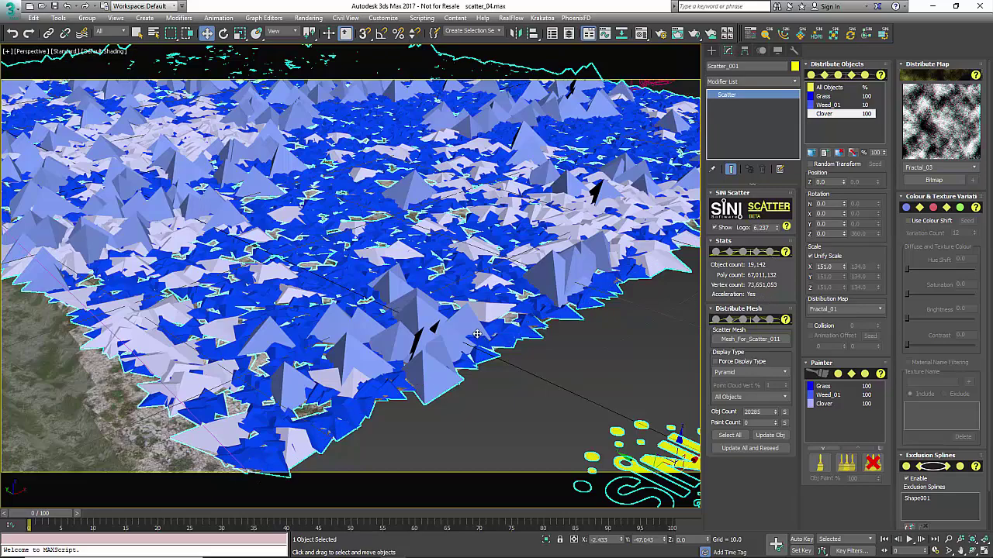
- Enable collision for the Clover object, trying a value of 14 before setting it to 2
middle_click_drag(528, 326, 589, 338, "alt")
scroll(535, 348, "down", 4)
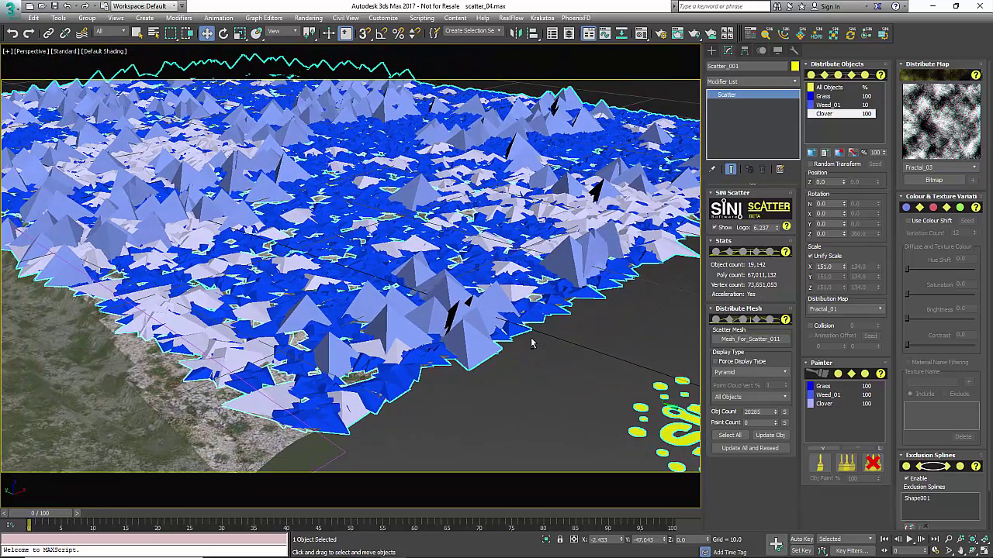
scroll(595, 355, "up", 6)
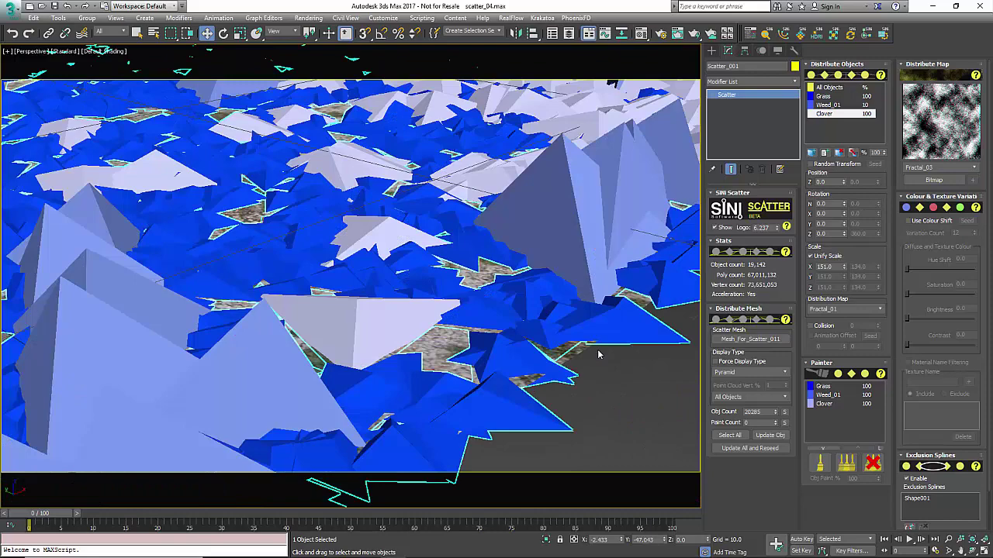
scroll(596, 355, "down", 5)
middle_click_drag(579, 291, 533, 287, "alt")
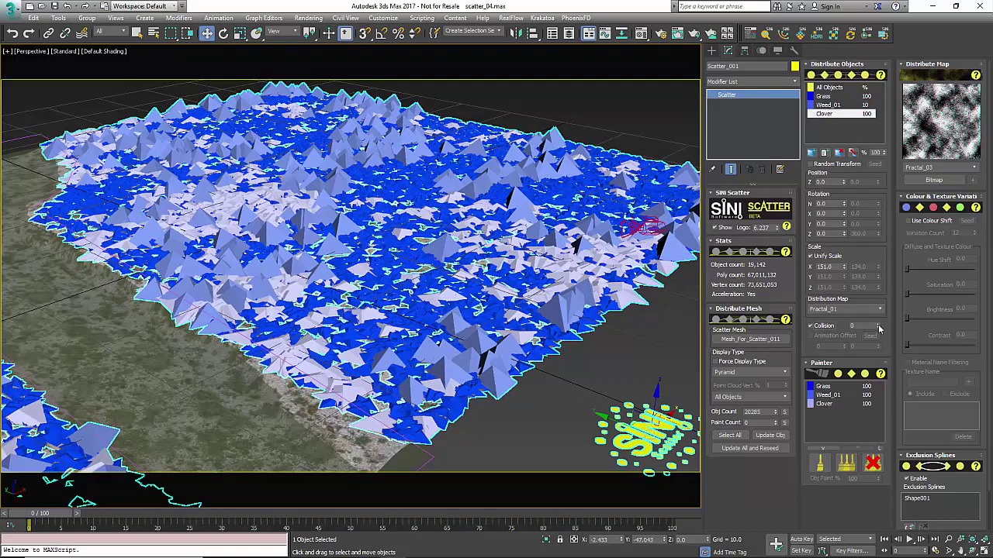
left_click_drag(878, 329, 877, 315)
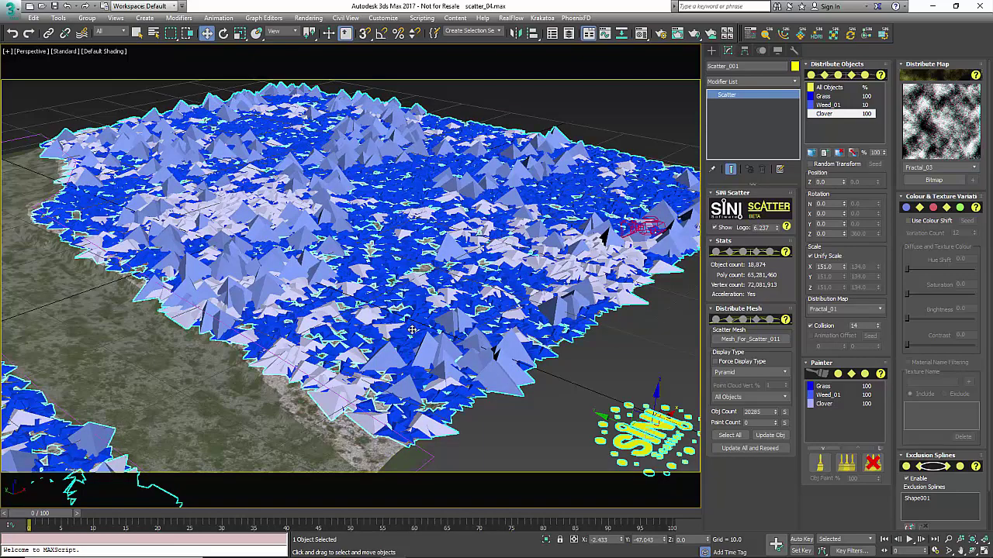
scroll(327, 383, "up", 5)
scroll(326, 383, "up", 3)
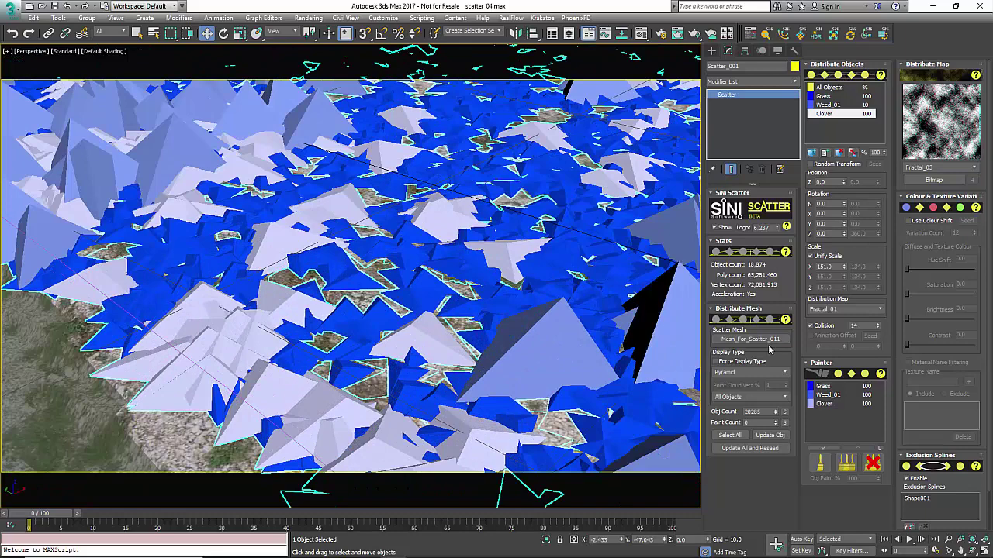
left_click_drag(877, 325, 877, 334)
- Examine the spacing of the scattered plants along both sides of the path and across the terrain
scroll(384, 341, "down", 6)
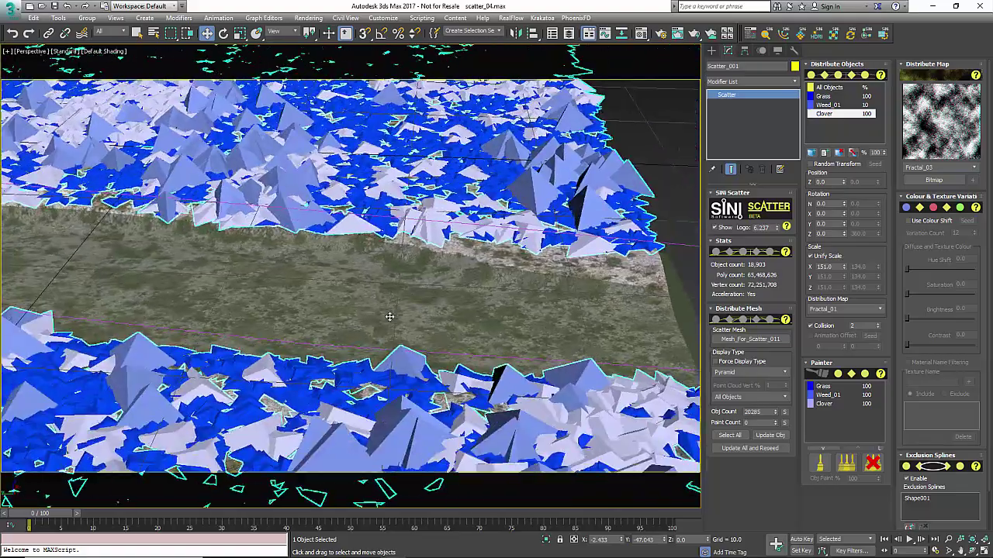
middle_click_drag(390, 317, 362, 317, "alt")
scroll(361, 330, "down", 4)
scroll(361, 318, "up", 3)
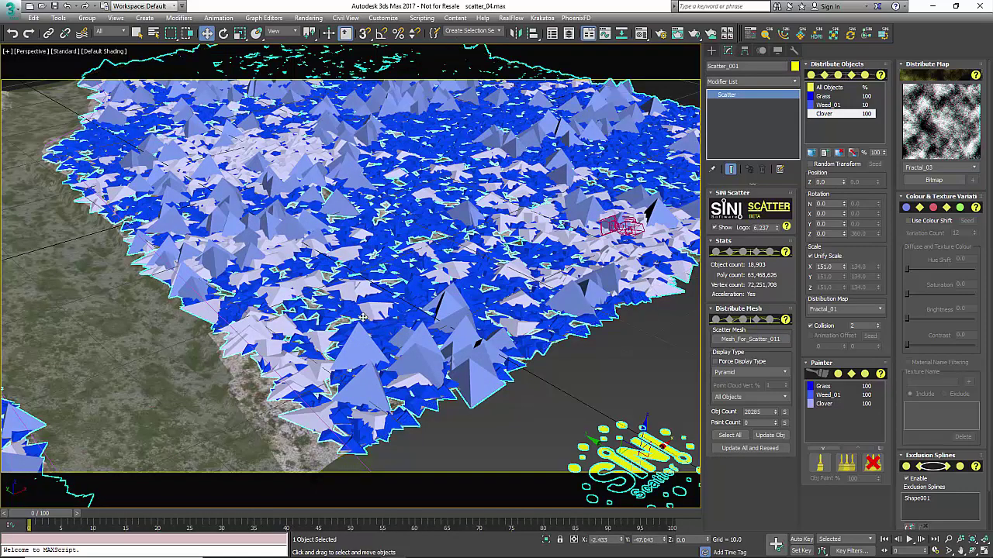
middle_click_drag(378, 361, 470, 385, "alt")
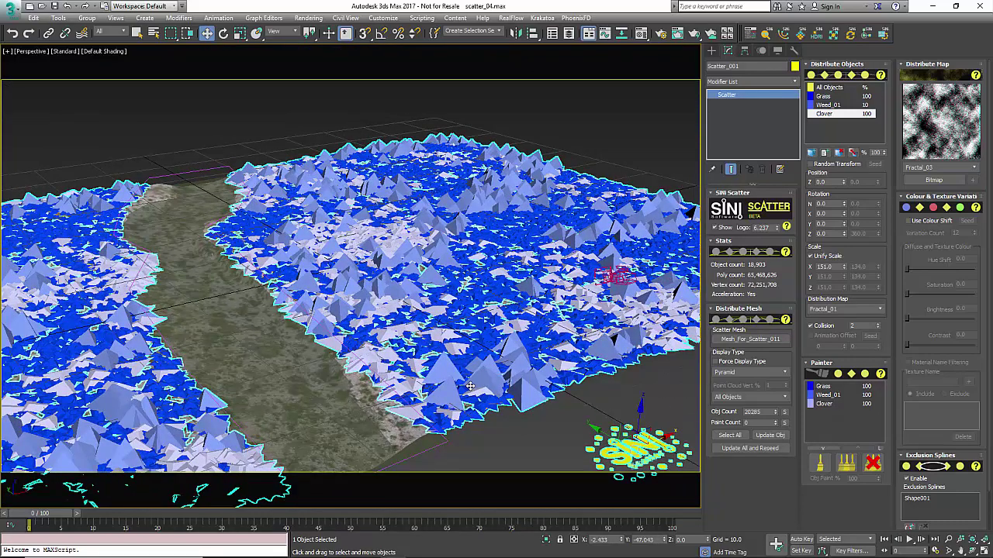
middle_click_drag(487, 318, 455, 324)
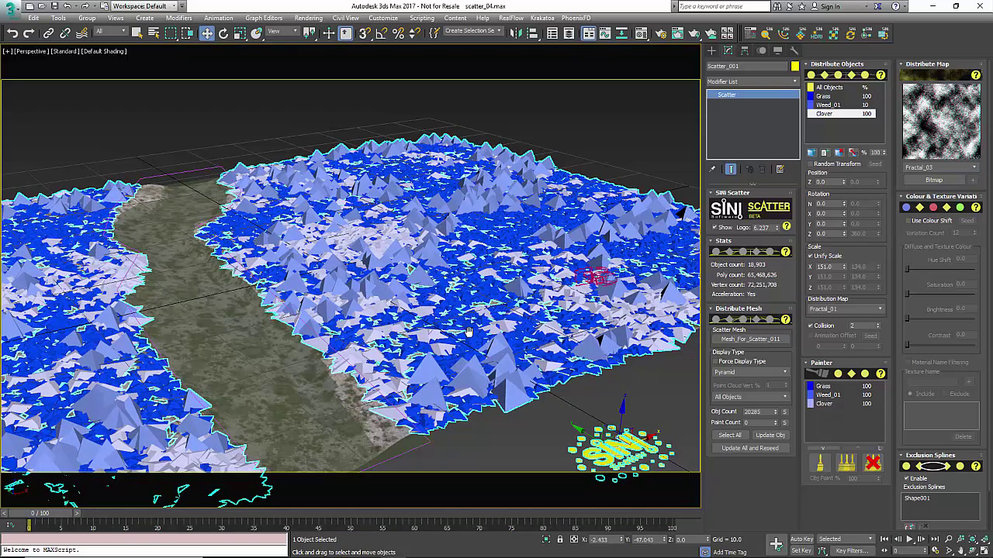
middle_click_drag(454, 325, 441, 310)
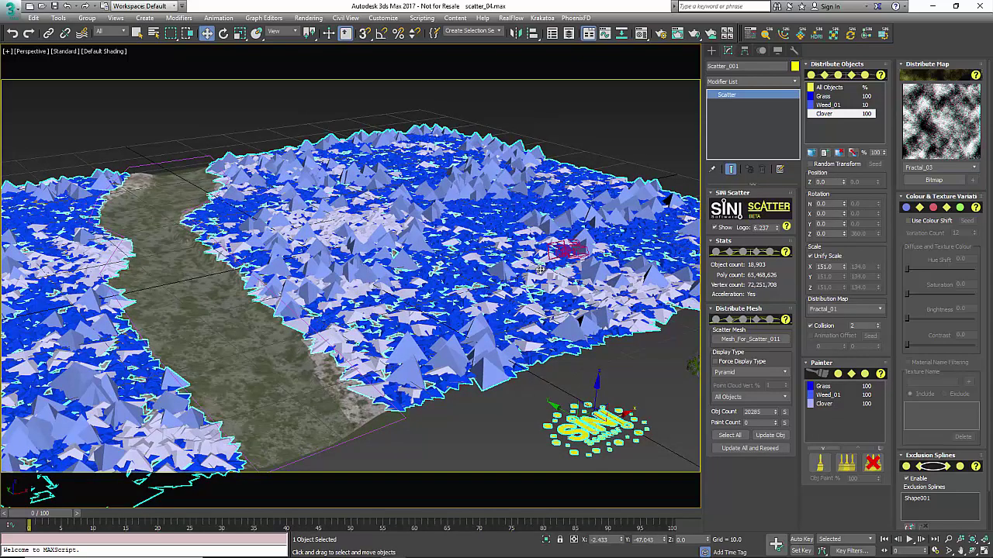
middle_click_drag(541, 270, 531, 272, "alt")
middle_click_drag(454, 283, 448, 280, "alt")
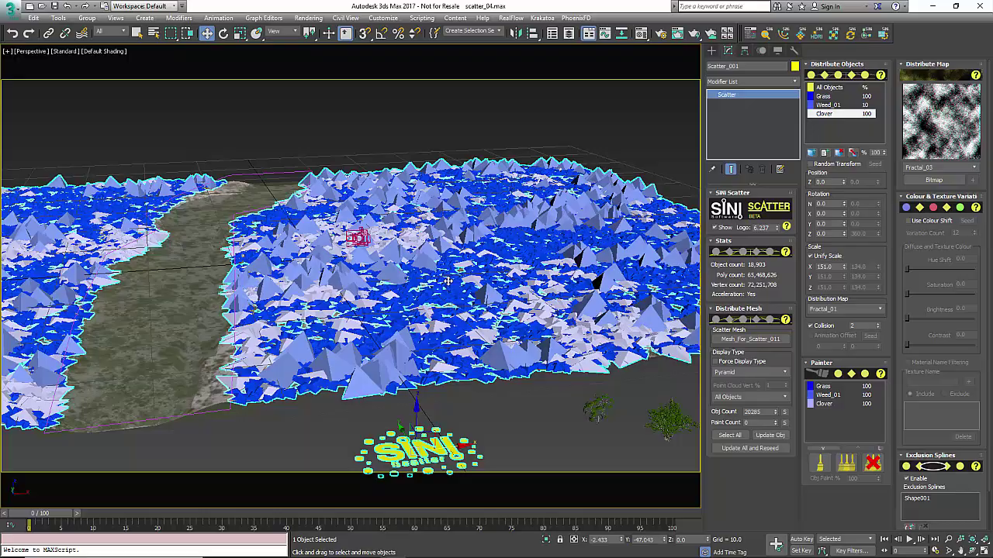
mouse_move(258, 319)
middle_mouse_down("alt")
mouse_move(269, 300)
mouse_move(267, 323)
mouse_move(248, 332)
mouse_move(261, 310)
mouse_move(264, 318)
middle_mouse_up("alt")
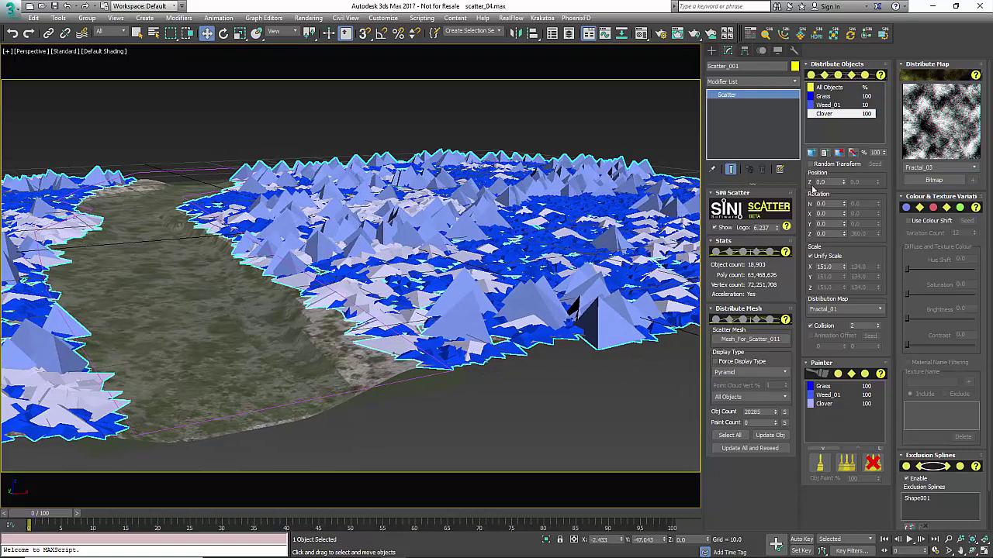
- Try N rotation values of -110 and 110 for All Objects, and reset the rotation to 0
left_click(840, 90)
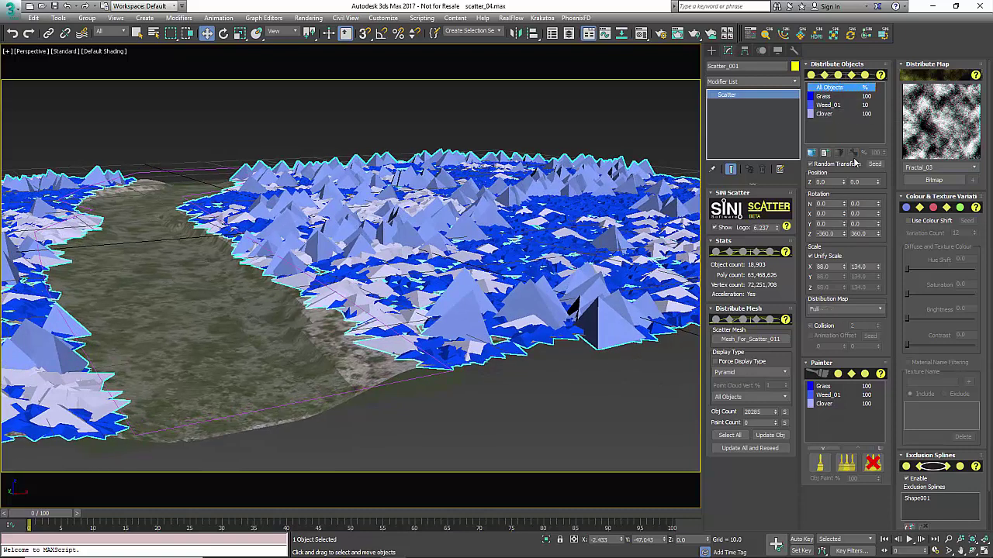
left_click_drag(846, 204, 834, 303)
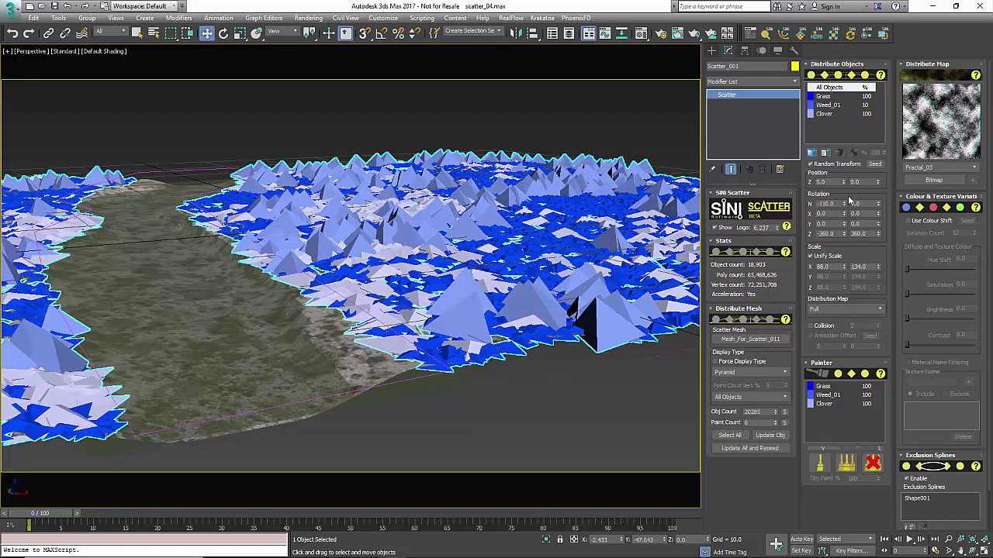
left_click_drag(846, 205, 843, 31)
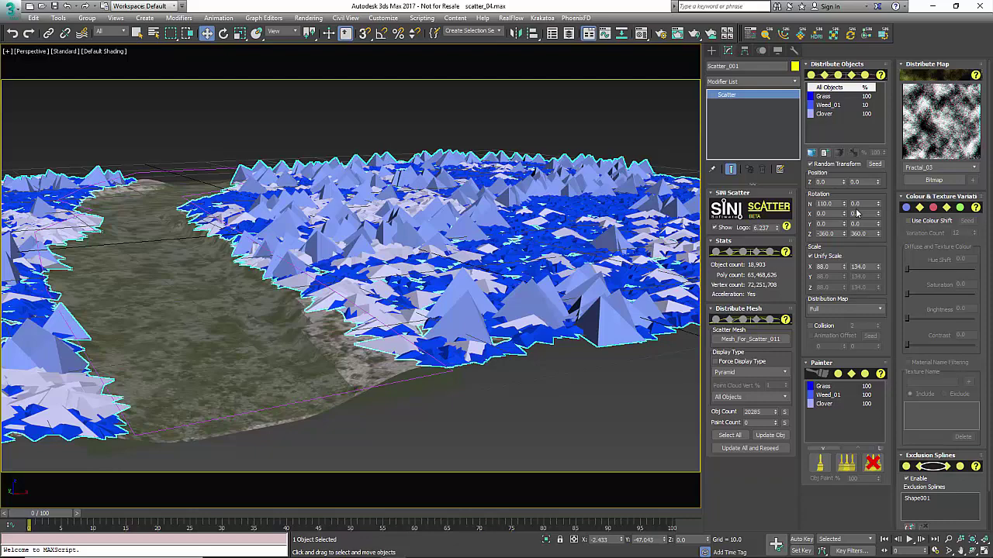
right_click(844, 204)
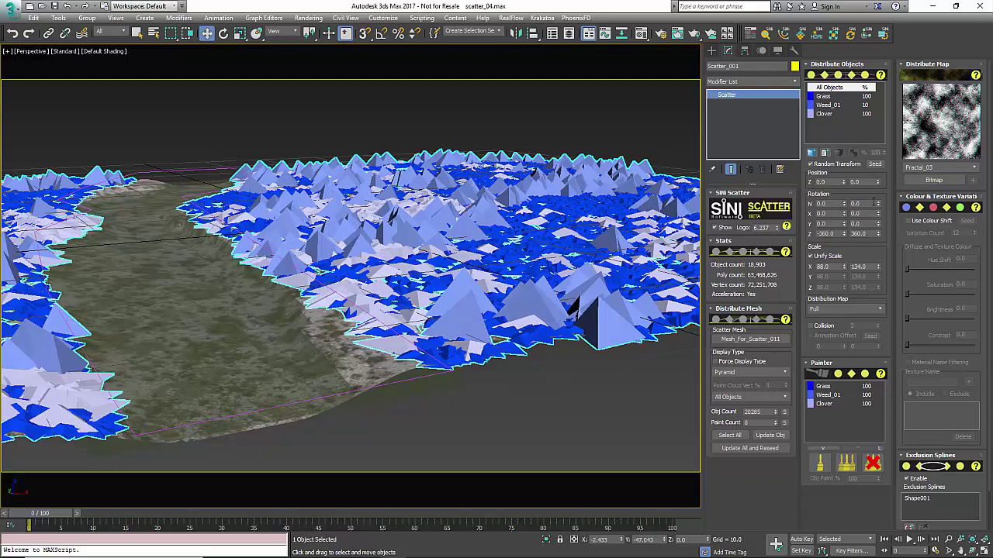
middle_click_drag(460, 343, 443, 356, "alt")
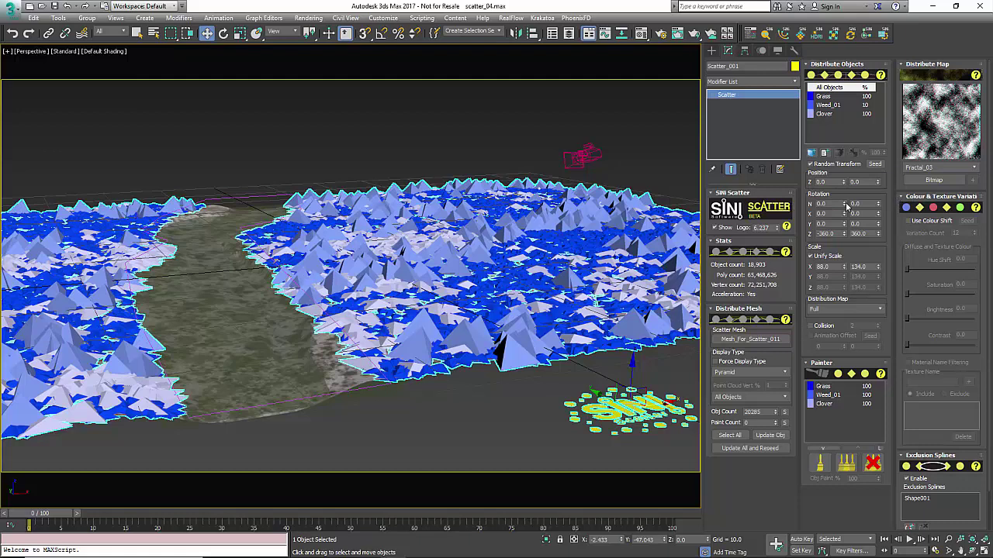
middle_click_drag(286, 388, 281, 379)
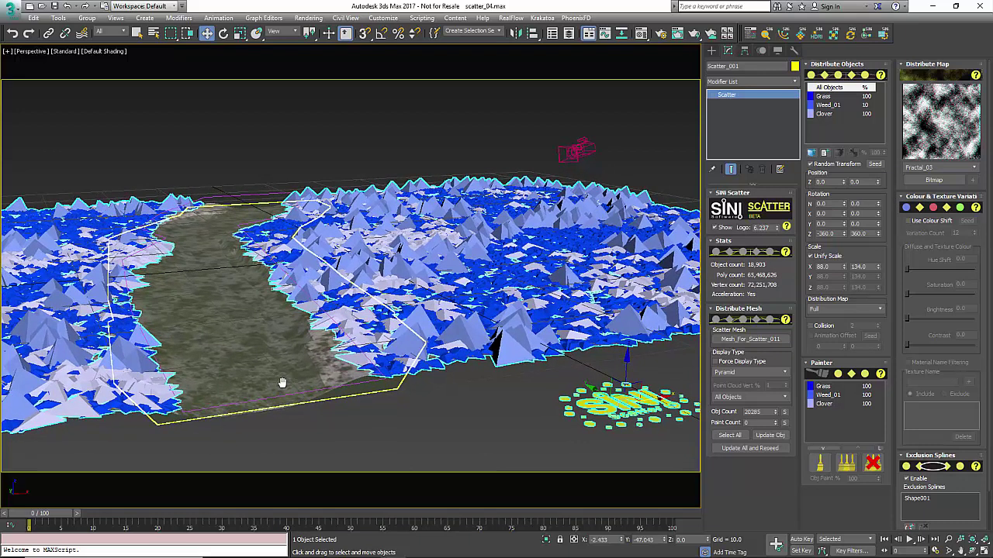
- Review the individual settings of Clover, Weed_01 and Grass, and view the rename and external ProxSi options for Weed_01 without changing them
left_click(824, 114)
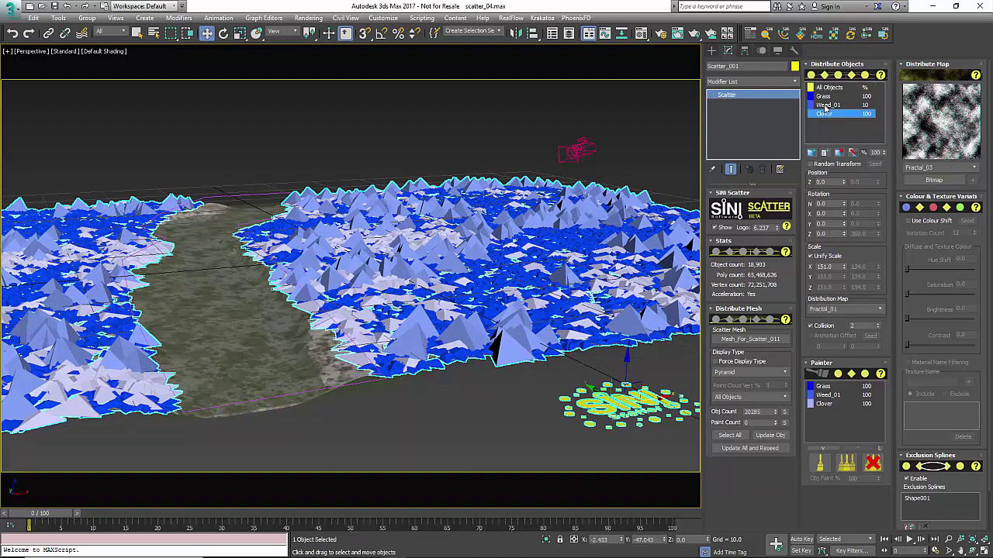
left_click(826, 106)
left_click(825, 98)
double_click(826, 105)
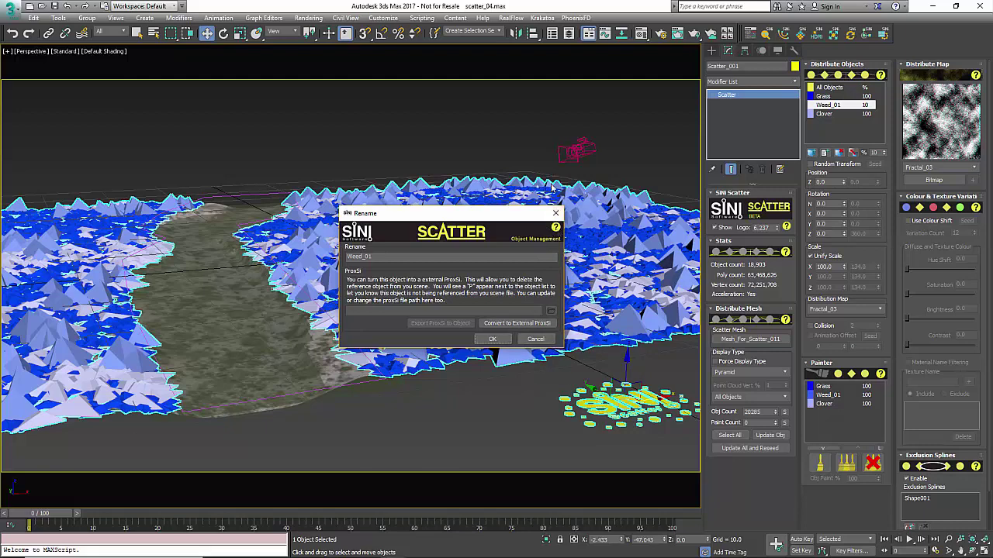
left_click(555, 213)
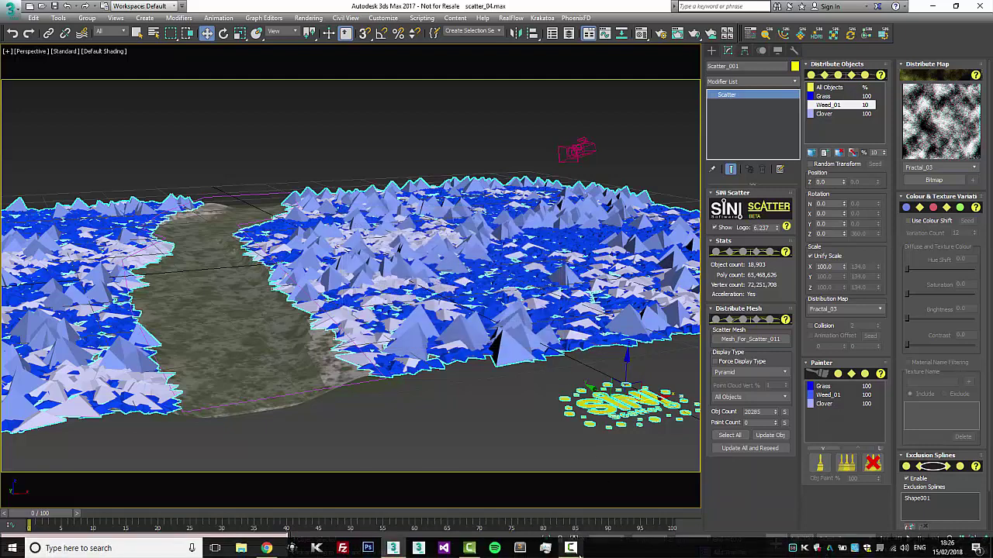